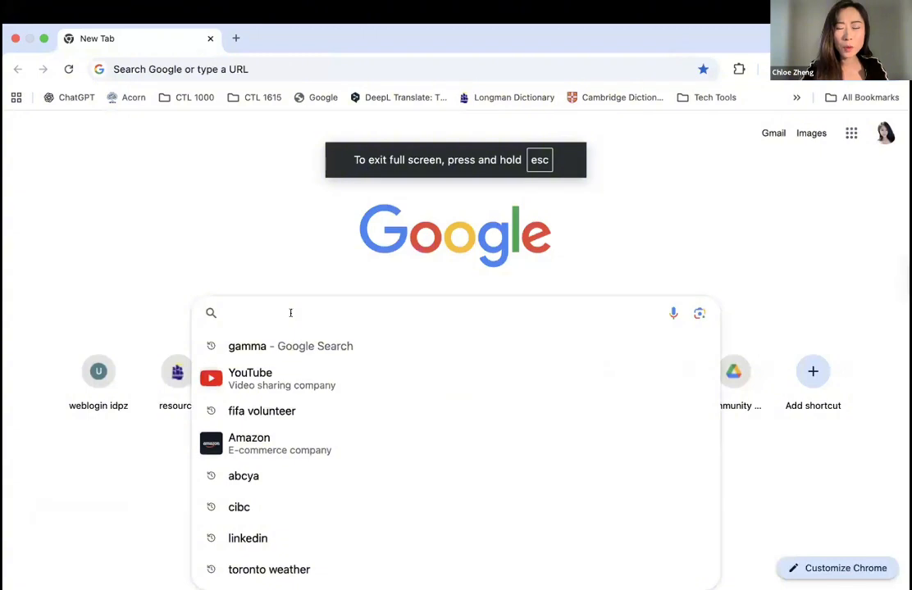
- Find the Gamma site through a Google search for "Gamma" and start a new AI creation there
type("G")
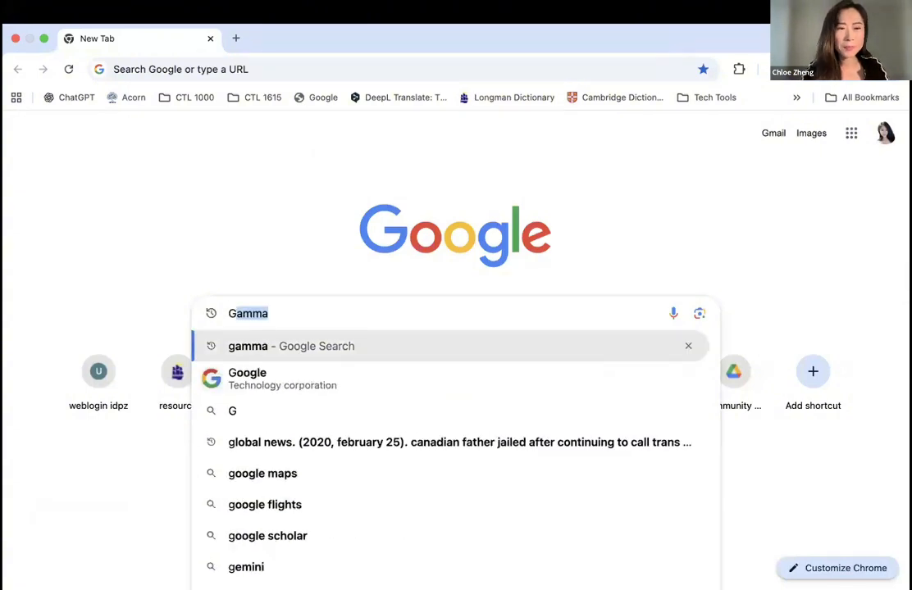
type("amma")
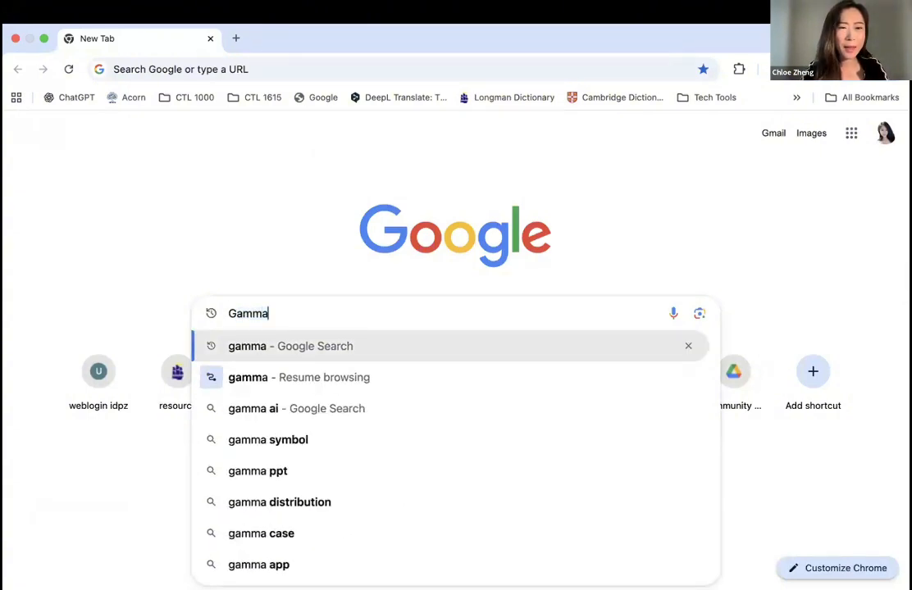
key("Return")
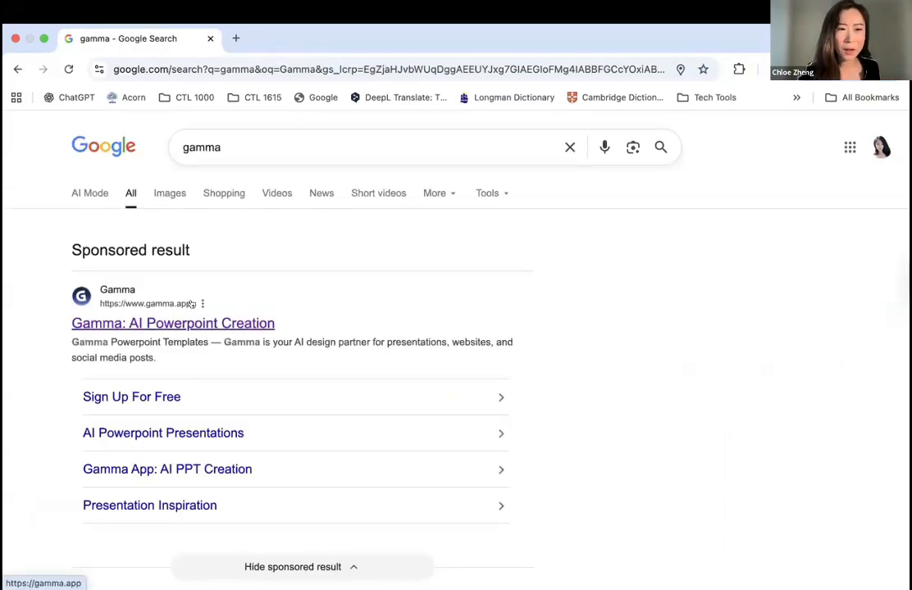
left_click(191, 322)
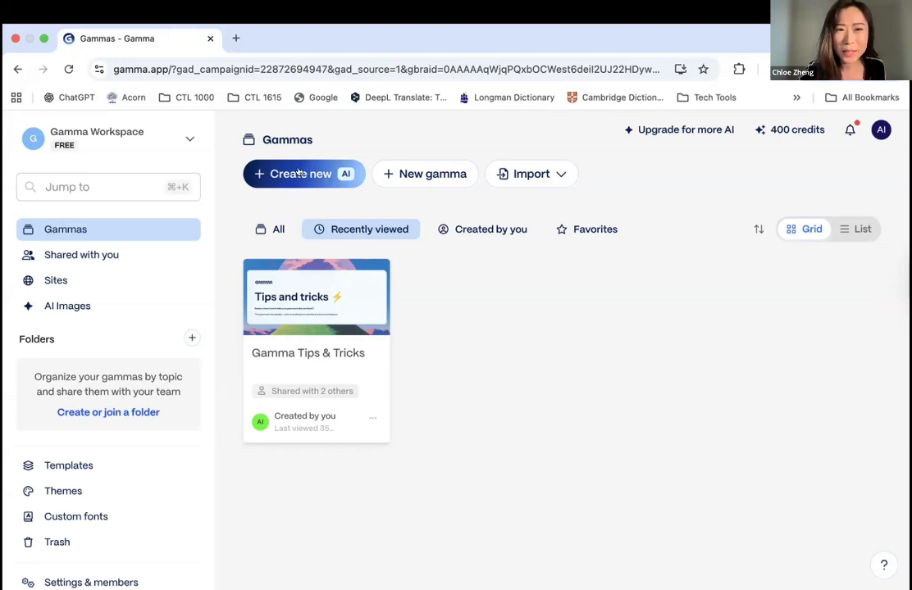
left_click(303, 175)
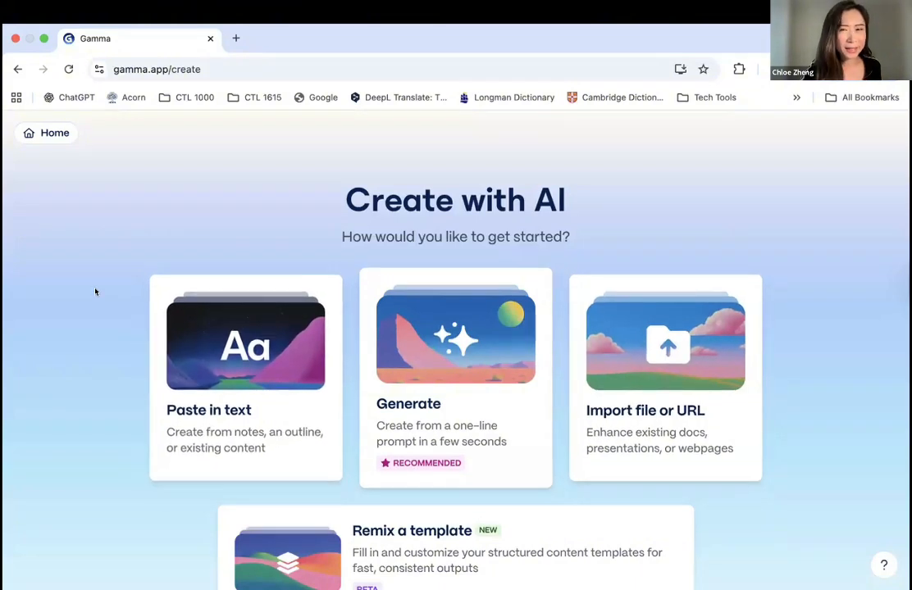
- Look at the Paste in text and Import file or URL creation options, returning to the Create with AI choices
left_click(255, 338)
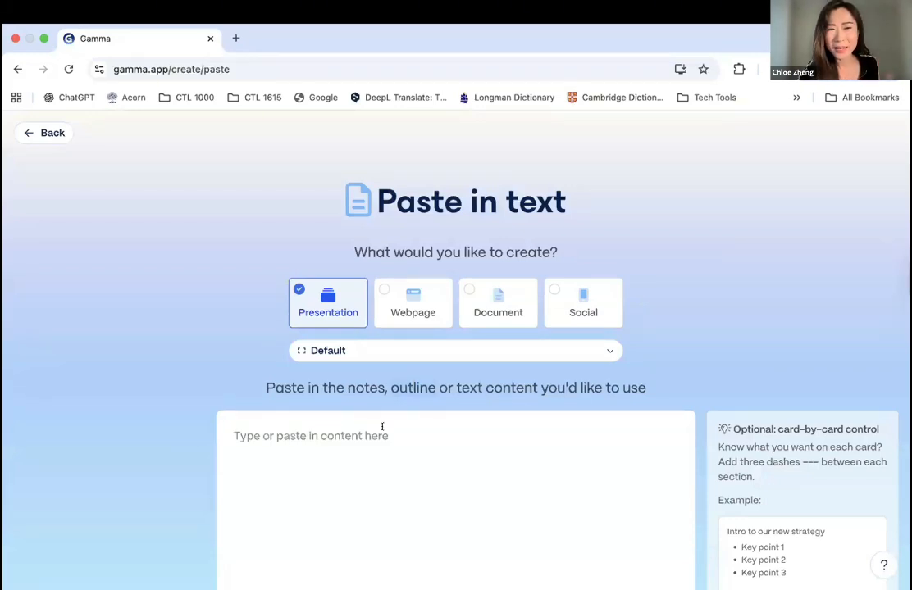
left_click(17, 67)
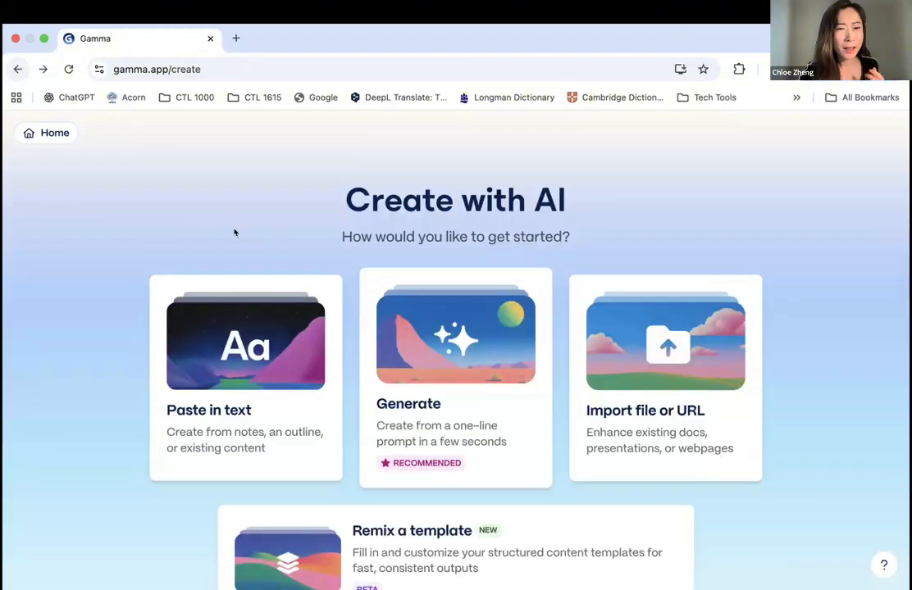
left_click(667, 350)
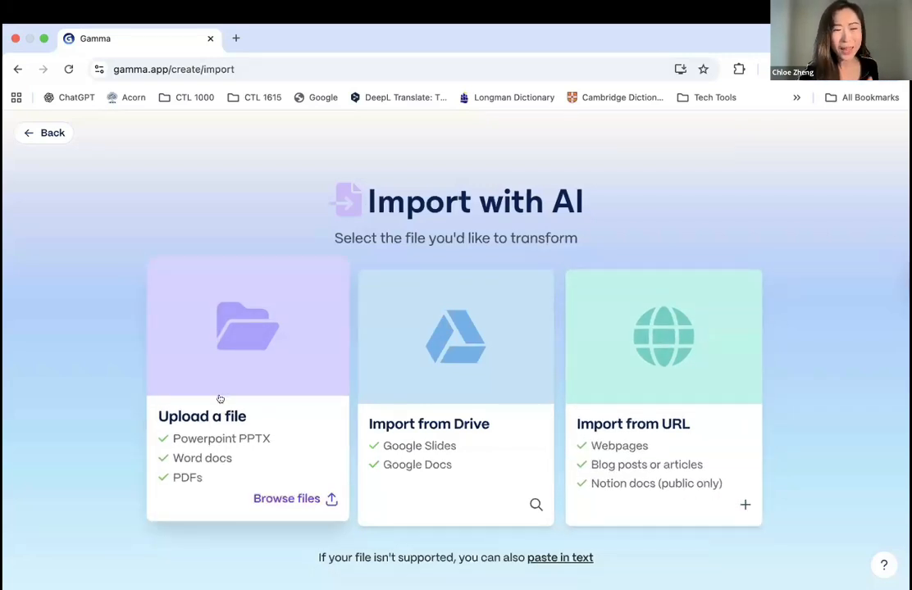
left_click(15, 69)
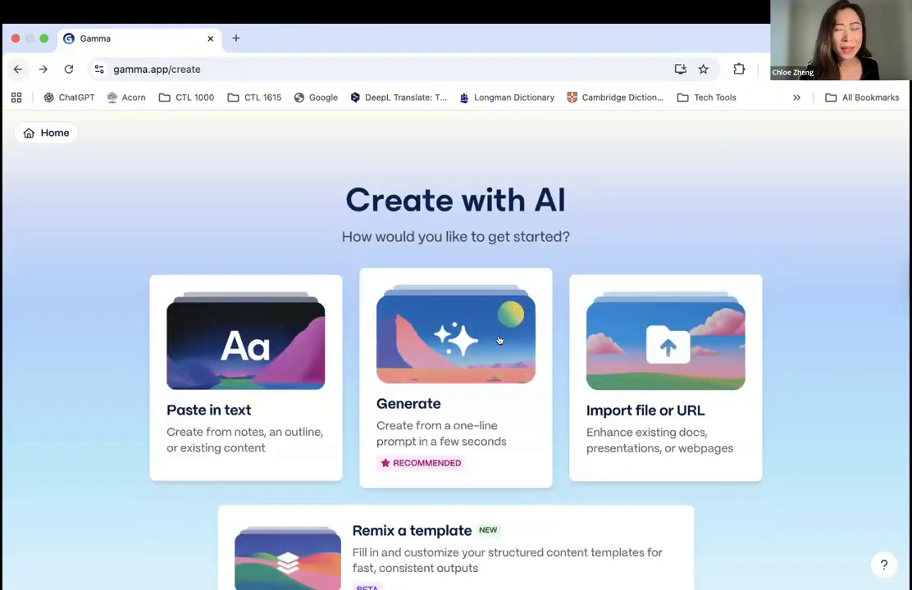
- Generate a presentation outline from the prompt 'make a short presentation for English beginner students on the topic "Greetings in English"'
left_click(456, 352)
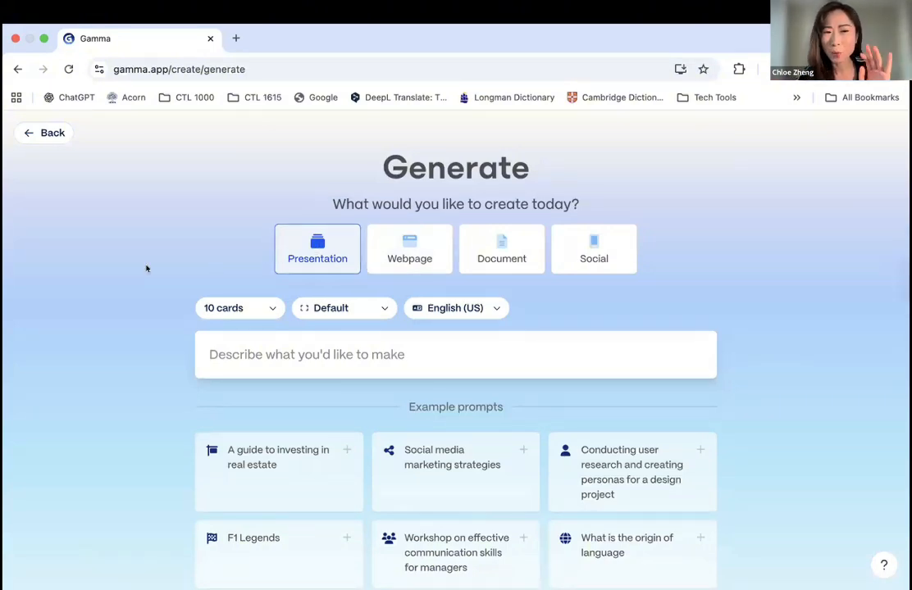
left_click(269, 352)
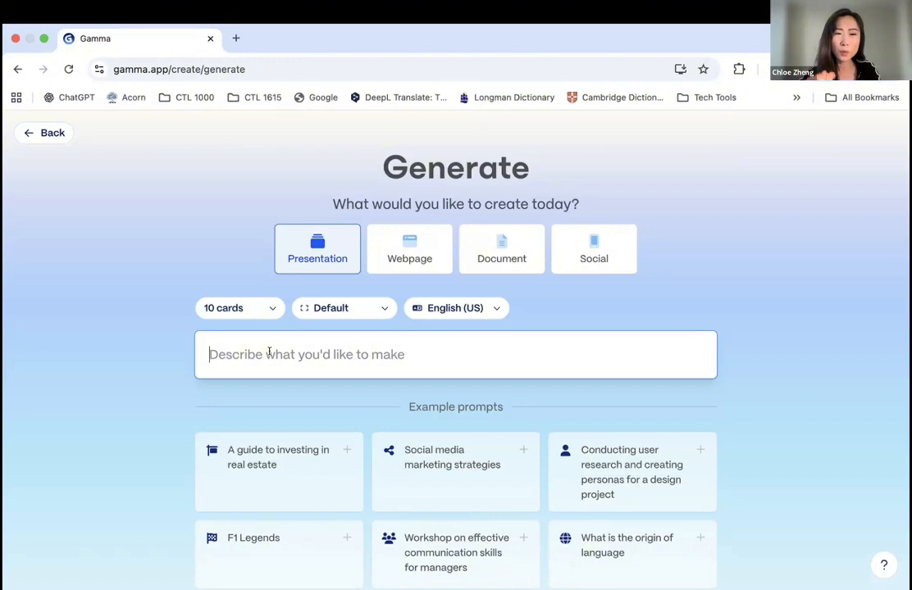
type("make a short presentation for English beginner students on the topic \"Greetings in English\"")
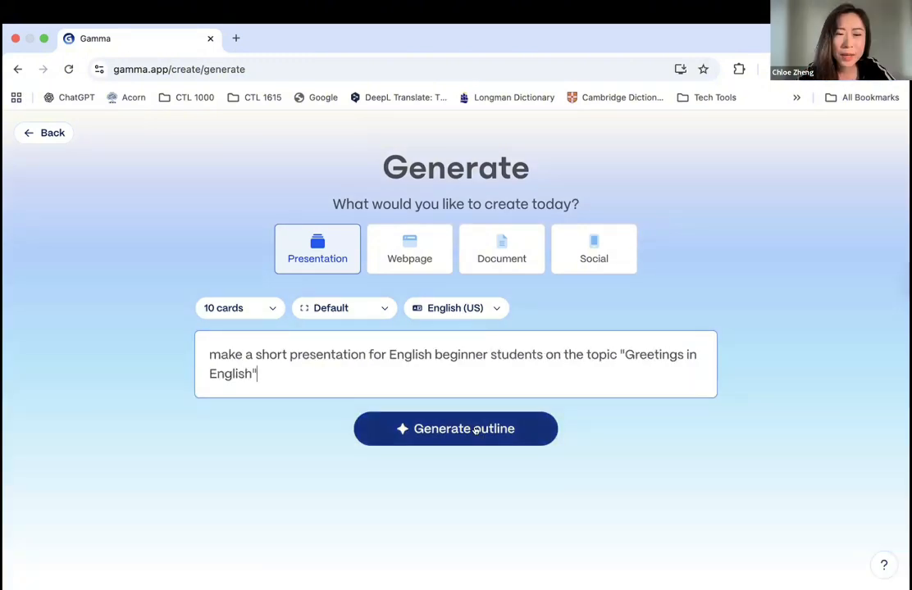
left_click(476, 430)
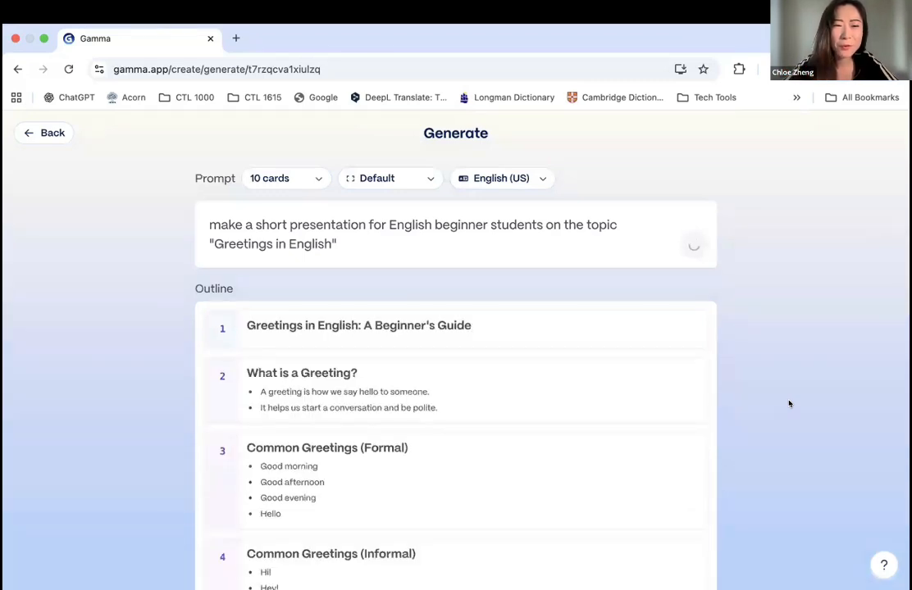
- Review the generated outline cards and the settings for text amount, theme, image source, image model and art style
scroll(360, 352, "down", 10)
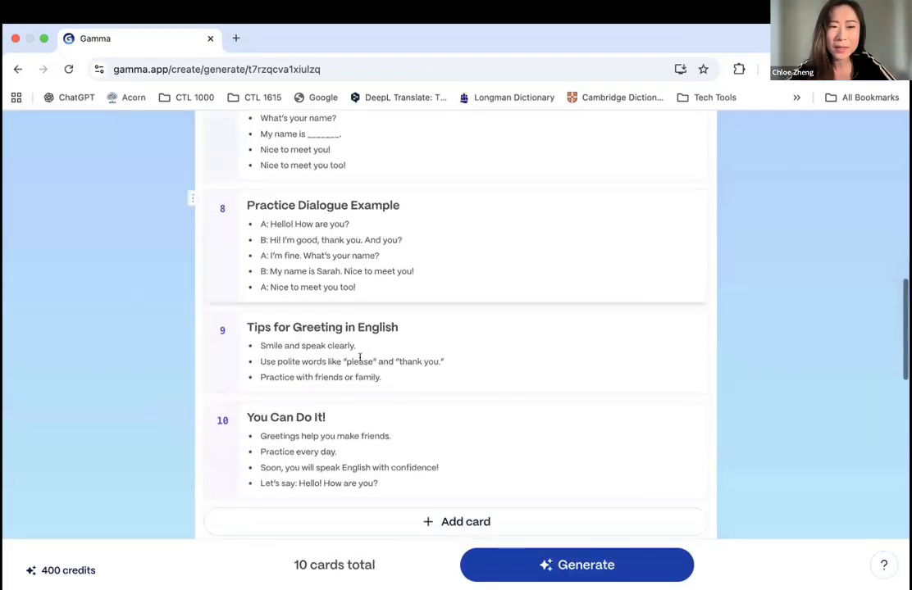
scroll(359, 357, "down", 3)
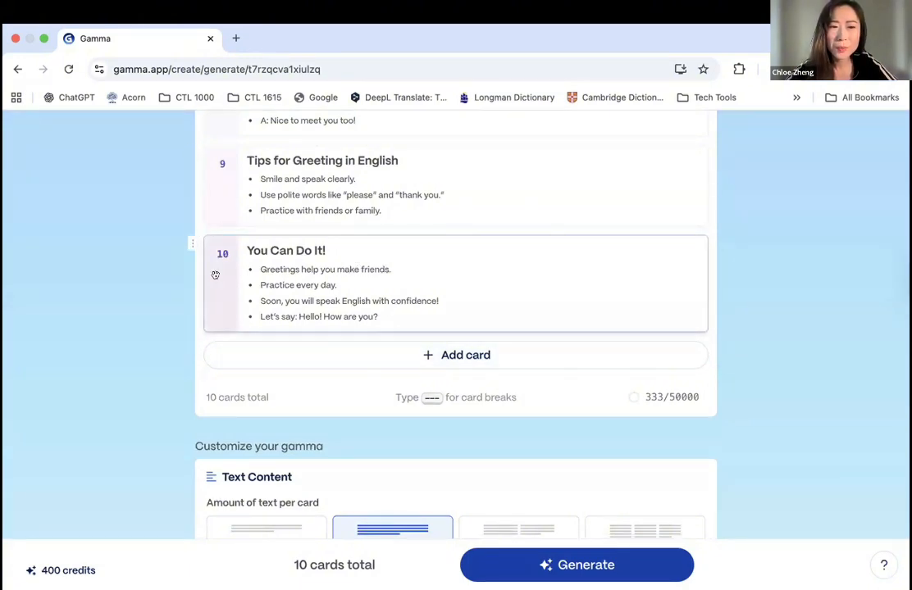
mouse_move(191, 243)
left_mouse_down()
mouse_move(189, 130)
mouse_move(185, 279)
mouse_move(179, 257)
left_mouse_up()
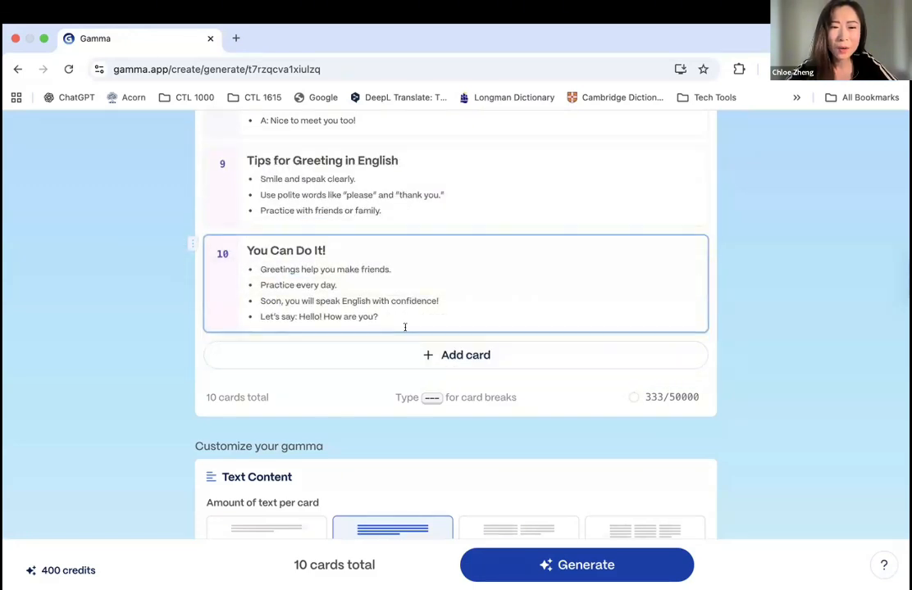
scroll(486, 439, "down", 3)
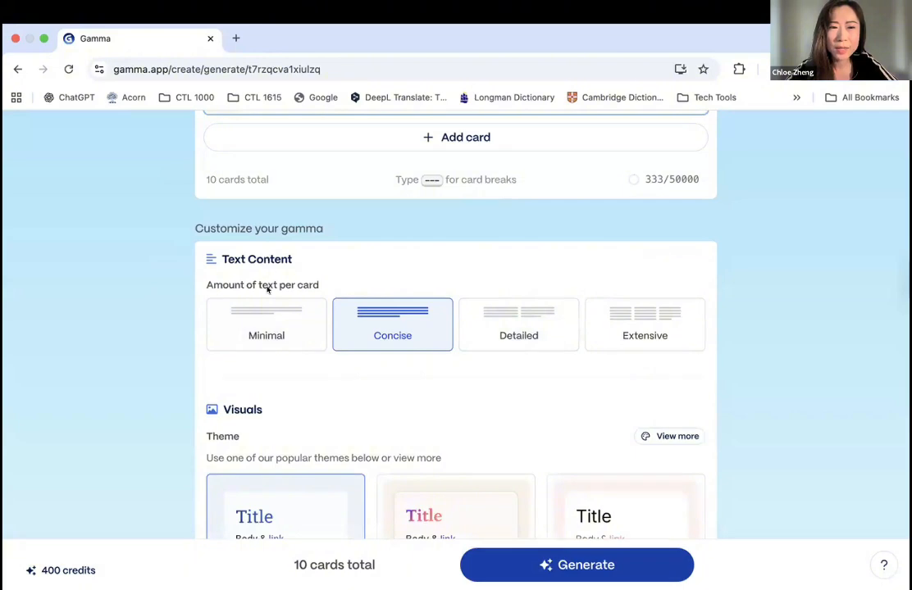
scroll(356, 214, "down", 3)
scroll(356, 214, "down", 1)
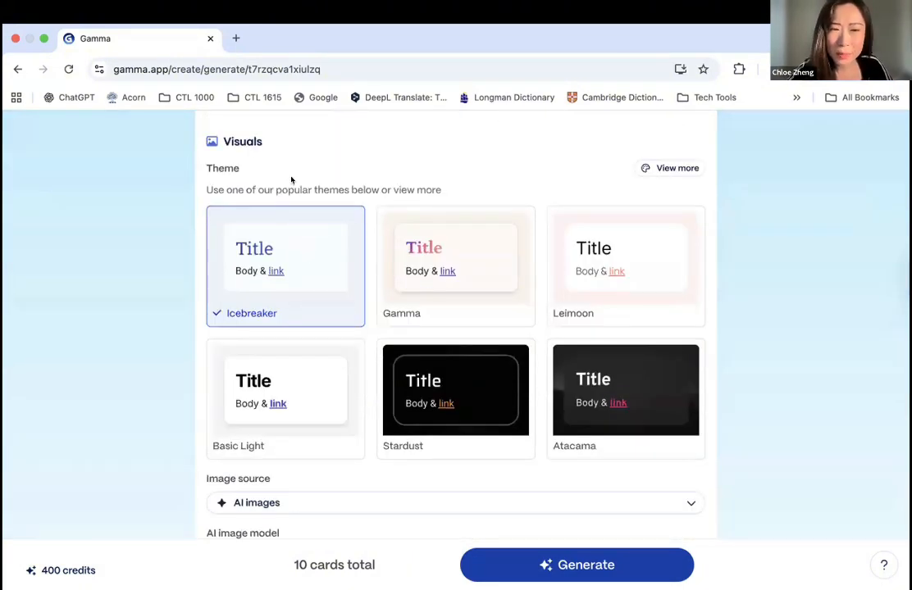
scroll(292, 178, "down", 3)
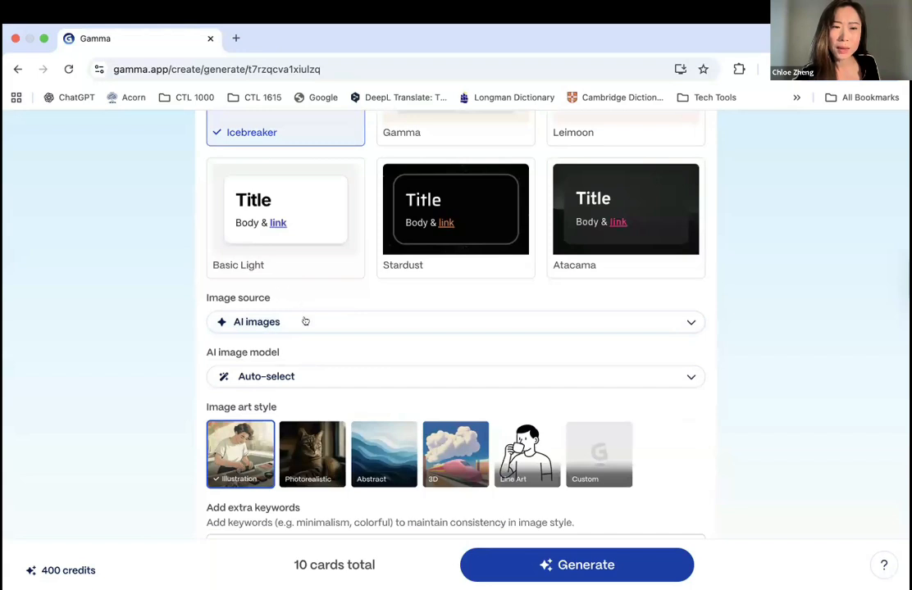
scroll(241, 381, "down", 2)
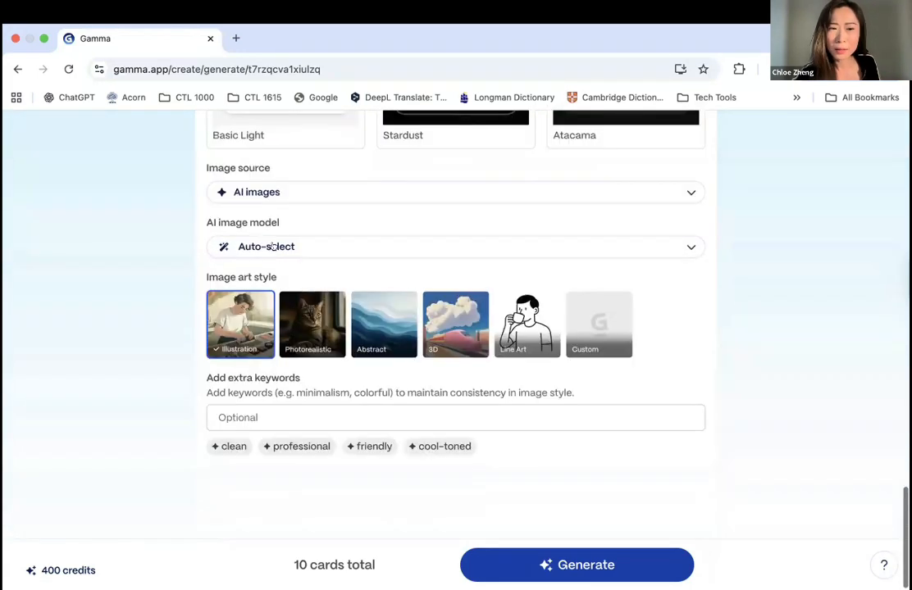
- Generate the presentation from the outline and view its opening cards
left_click(613, 576)
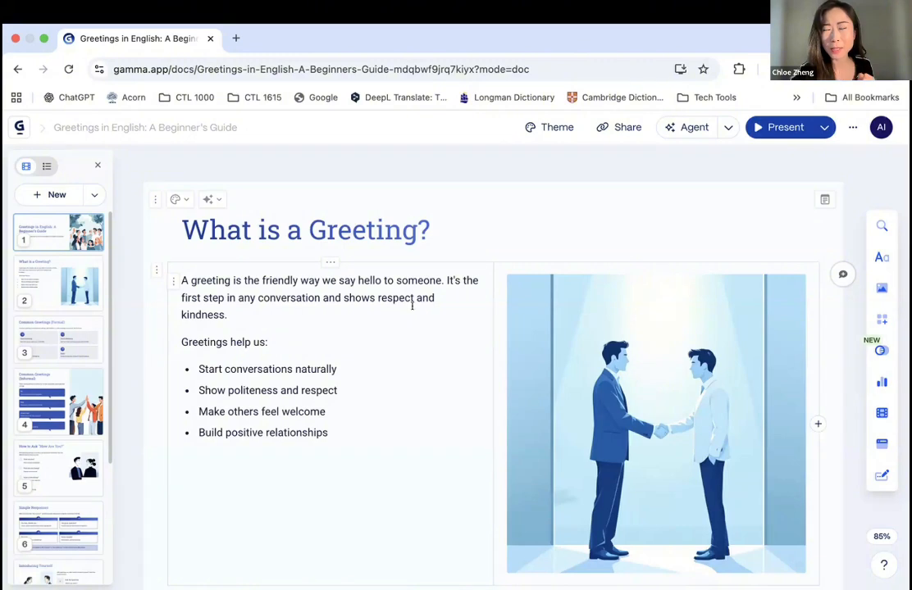
scroll(412, 306, "up", 1)
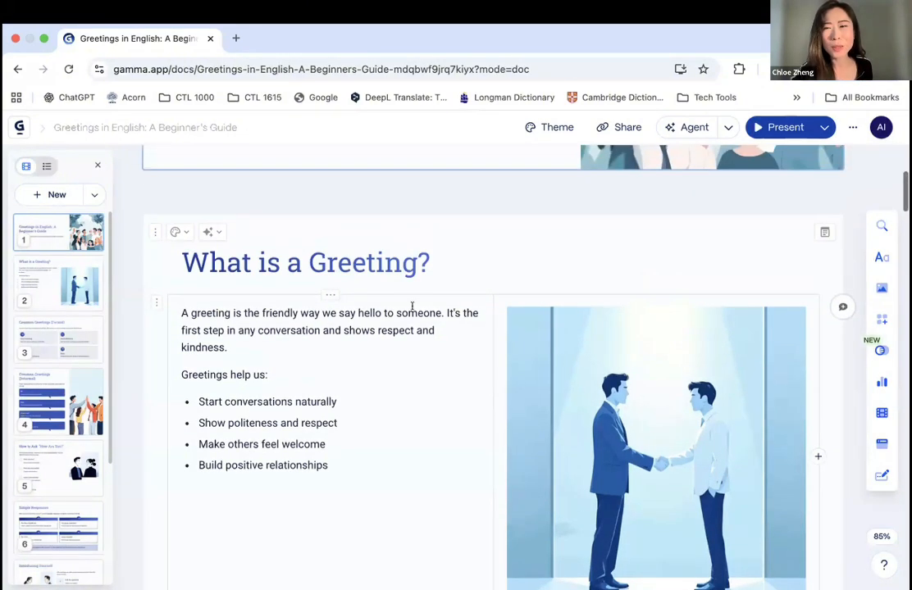
scroll(412, 306, "up", 4)
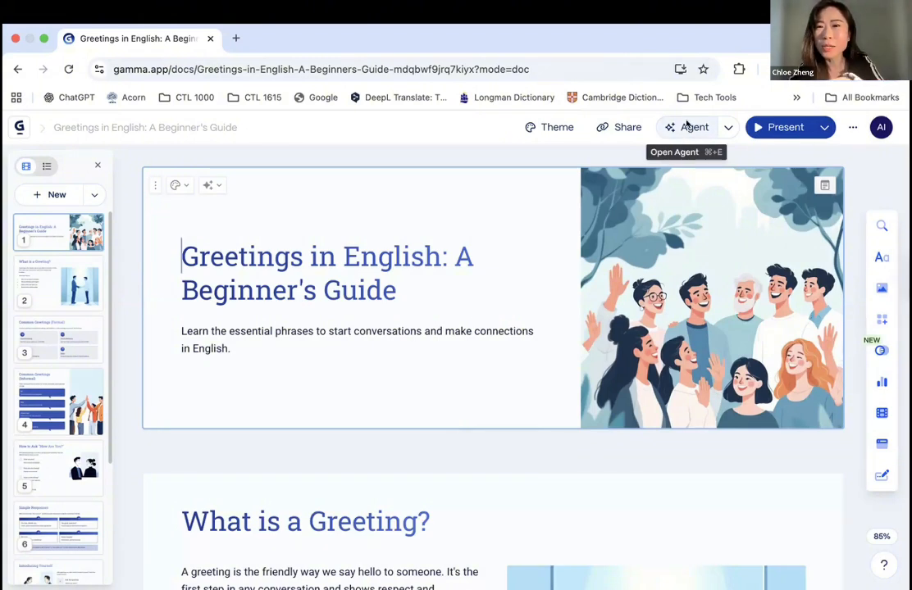
- Change the presentation's theme to Dune
left_click(545, 124)
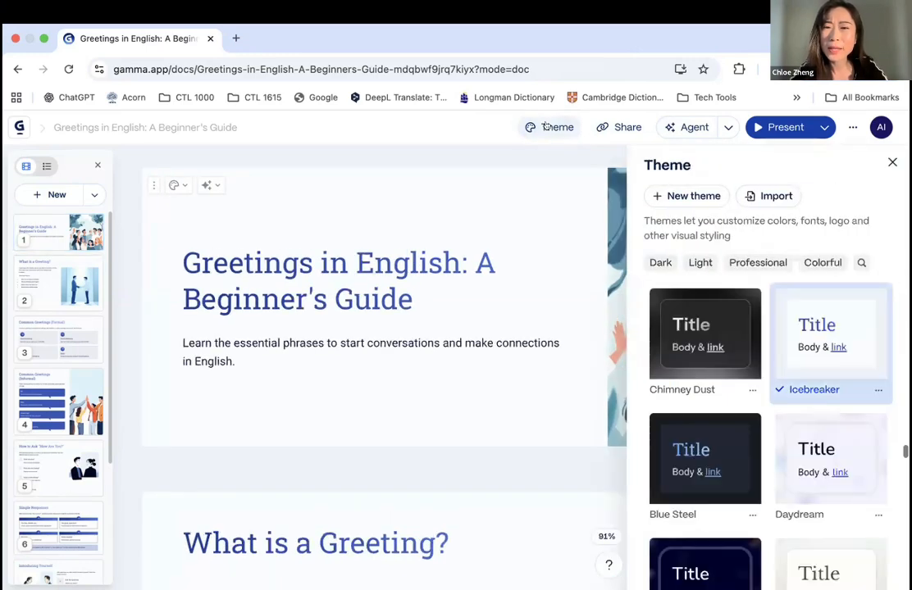
mouse_move(814, 361)
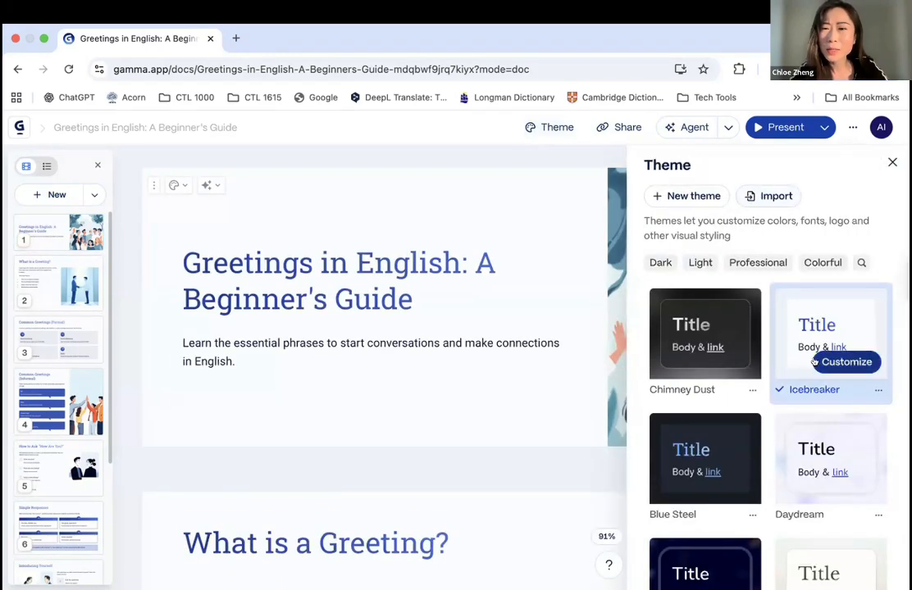
scroll(814, 361, "down", 3)
left_click(808, 402)
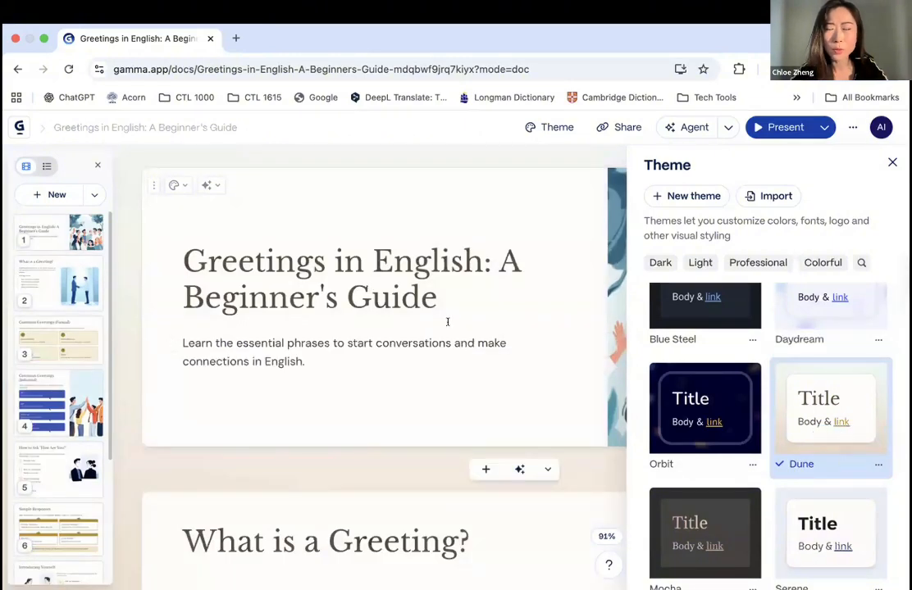
- Ask the Agent to "make this more interesting and attention-grabbing"
left_click(691, 127)
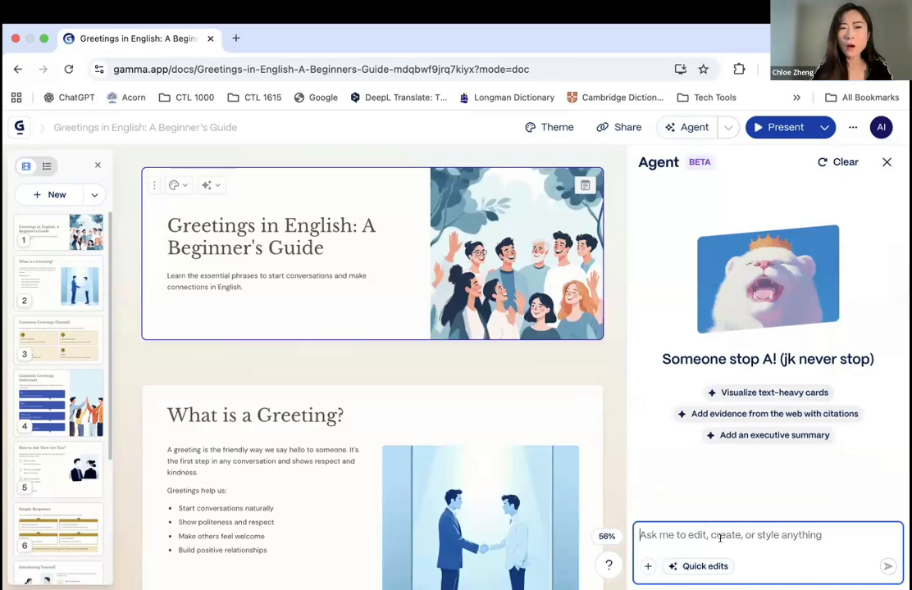
type("make this more interesting and attention-grabbing")
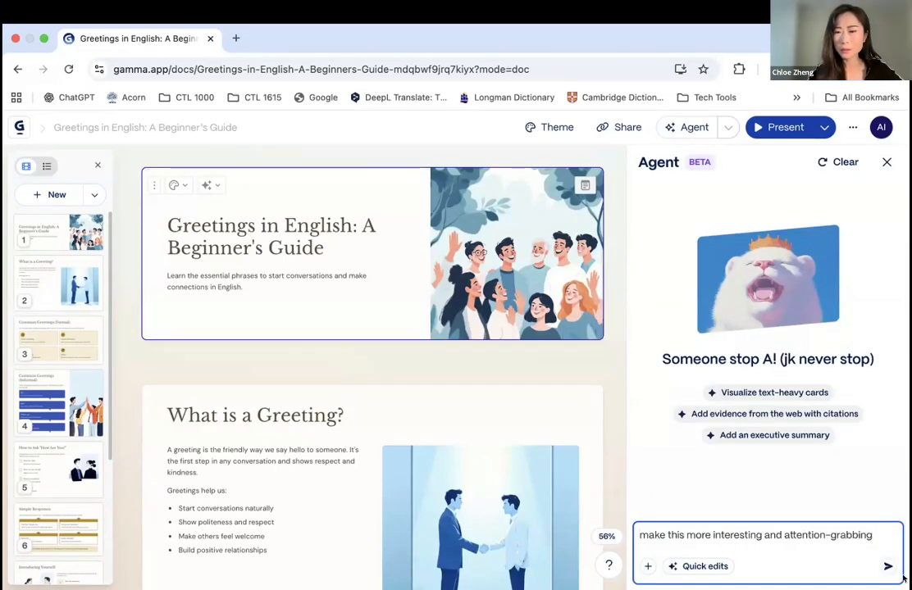
left_click(886, 568)
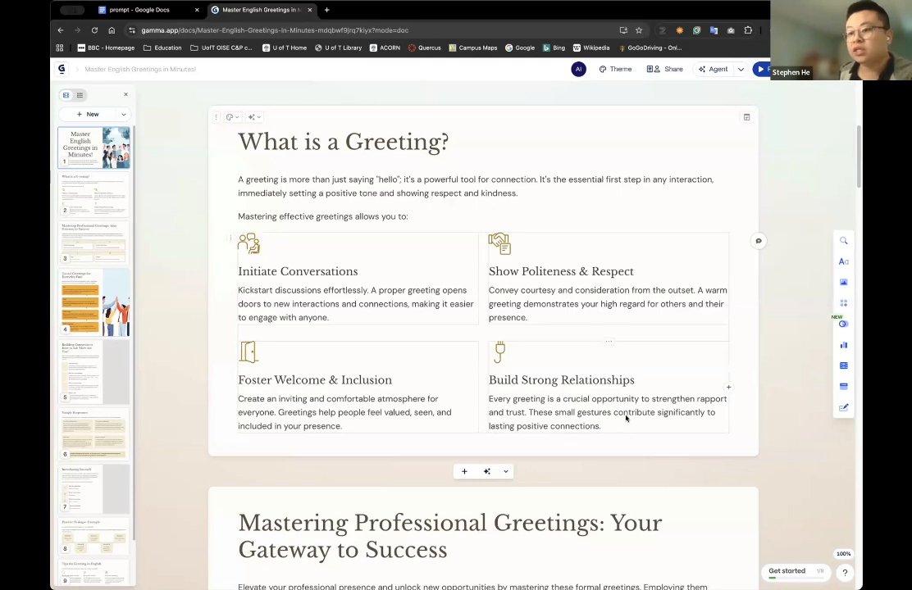
- Add an AI image above the title card's heading and replace its prompt with the timeline of English greetings from the early 1900s to the 2020s
scroll(626, 418, "down", 1)
left_click(843, 282)
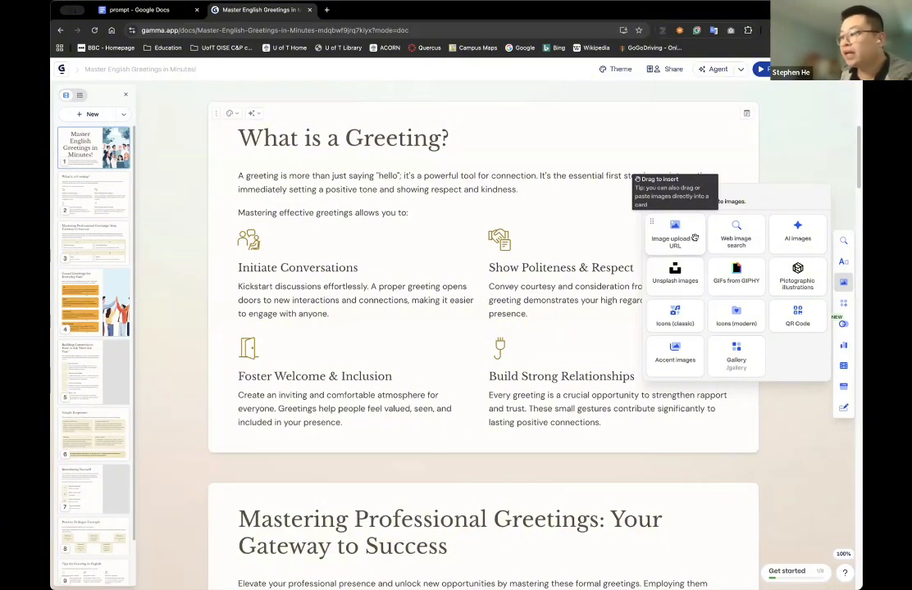
left_click(793, 234)
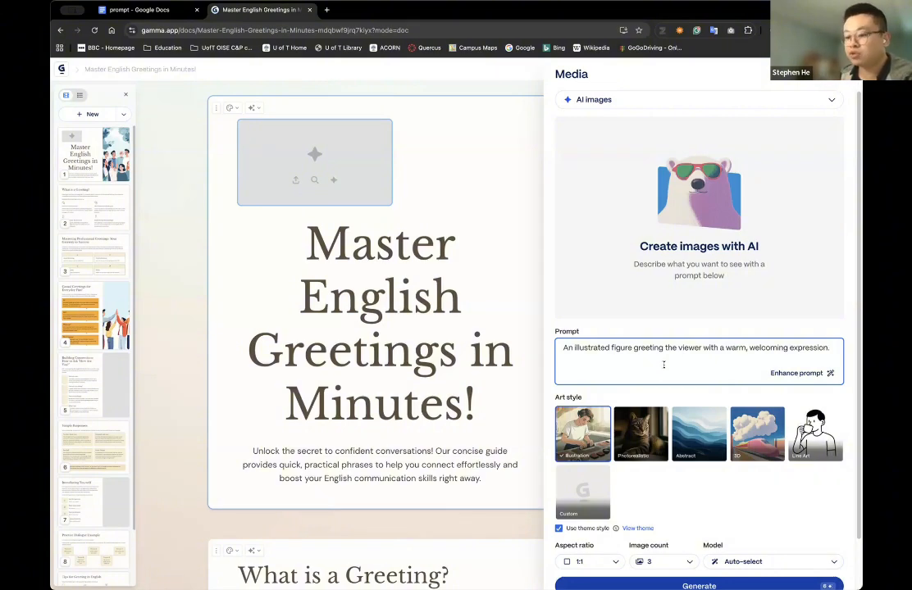
key("super+a")
type("Create a timeline of English greetings from the early 1900s to the 2020s for A1-level ESL students. Show people from each decade in everyday clothing, greeting each other with simple English phrases. Each scene should clearly reflect its time period. Early 1900s (Edwardian style clothing, sepia tone): People saying 'Good day,' 'How do you do?'   1950s (retro diner setting, bright colors): Teenagers saying 'Hi!' 'Hello!'   1980s (neon fashion, boom box): Friends saying 'Hey!' 'What's up?'   2000s (casual jeans, cell phones): People texting or saying 'Hi there,' 'Hey guys!'   2020s (modern casual clothes, diverse group, some online via video call): People saying 'Hey!' 'Yo!' 'What's up?' with text bubbles.")
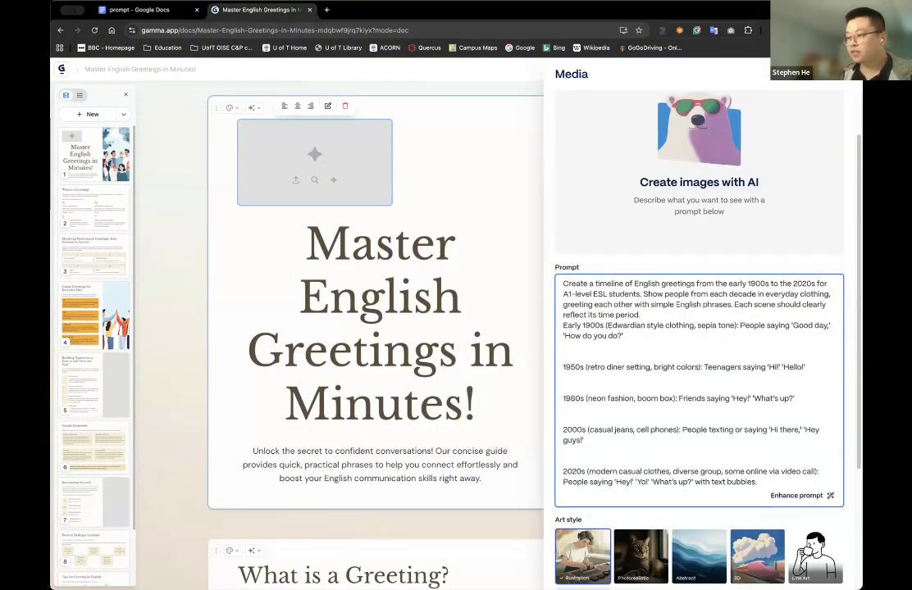
left_click(563, 367)
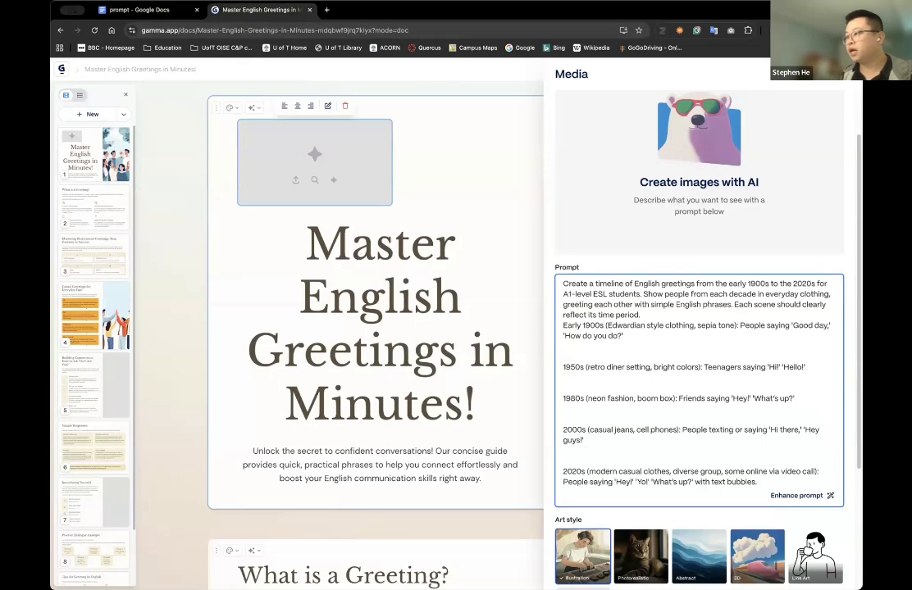
type("-")
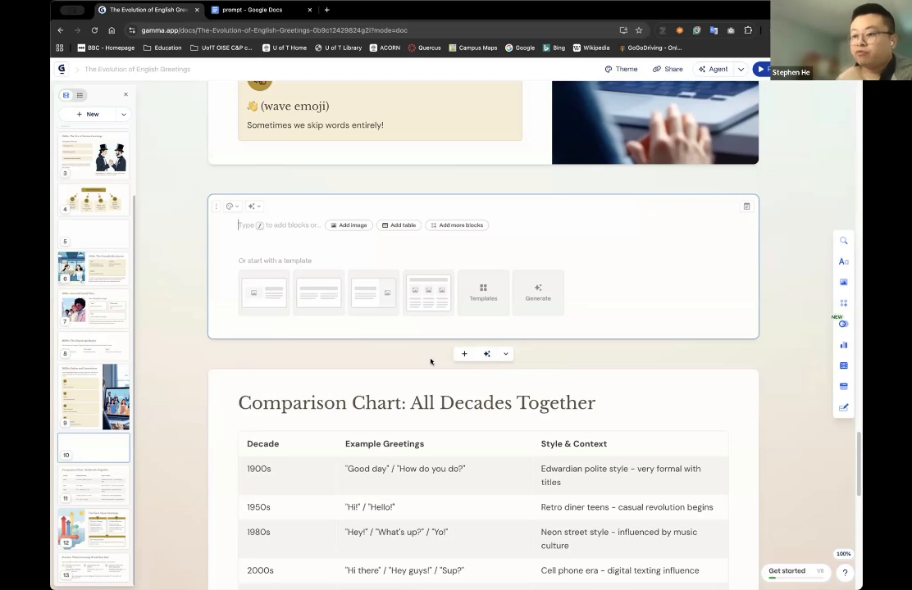
- Insert an Ideas smart diagram titled "Evolution of Greetings" on the blank card before the Comparison Chart card
left_click(841, 325)
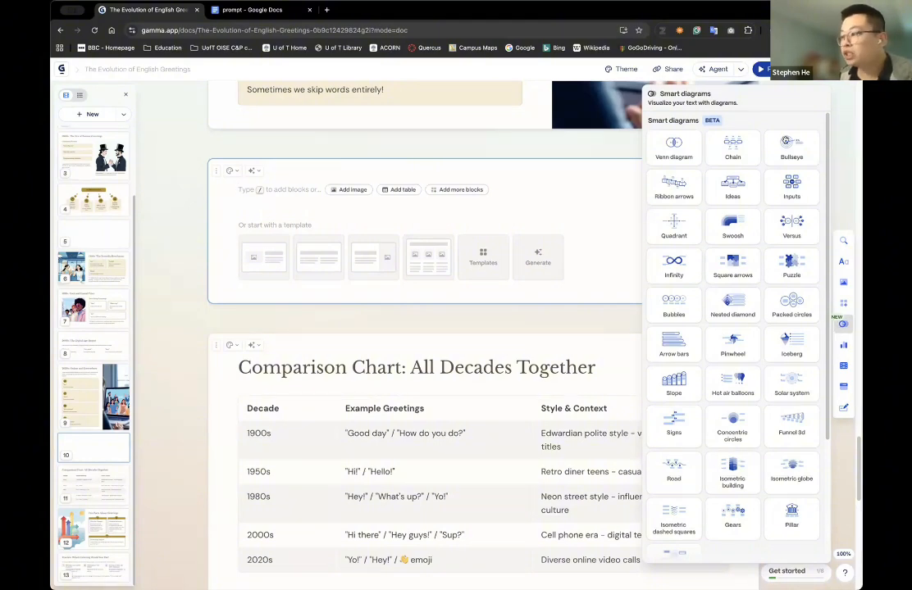
left_click(732, 189)
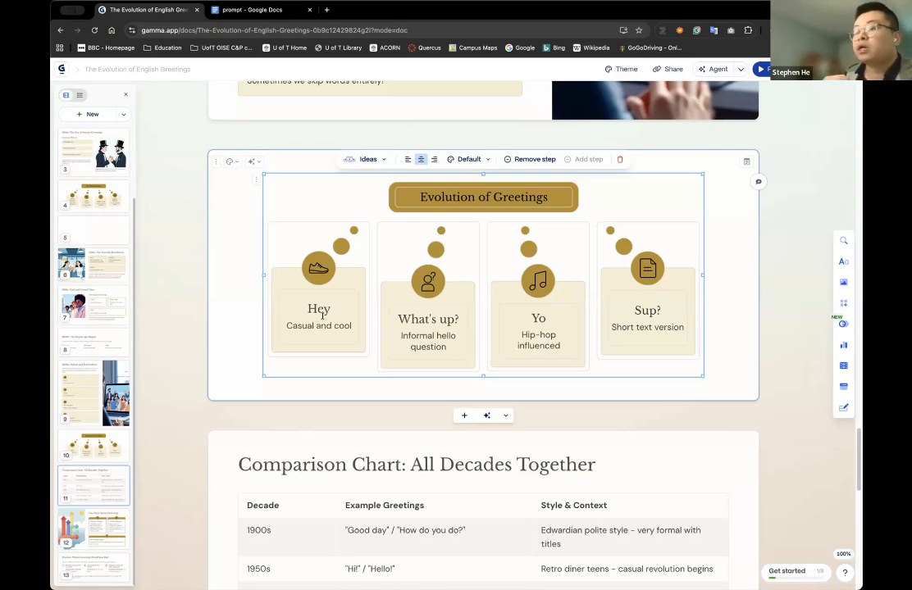
scroll(484, 413, "down", 3)
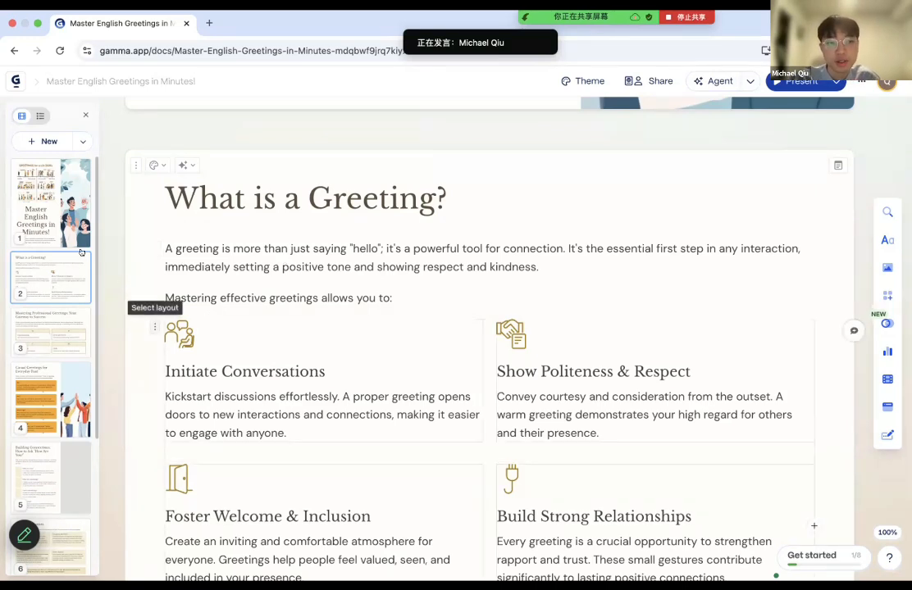
- Add a card after "What is a Greeting?" and insert a column chart with the categories shake hands, kiss and bow
left_click(41, 143)
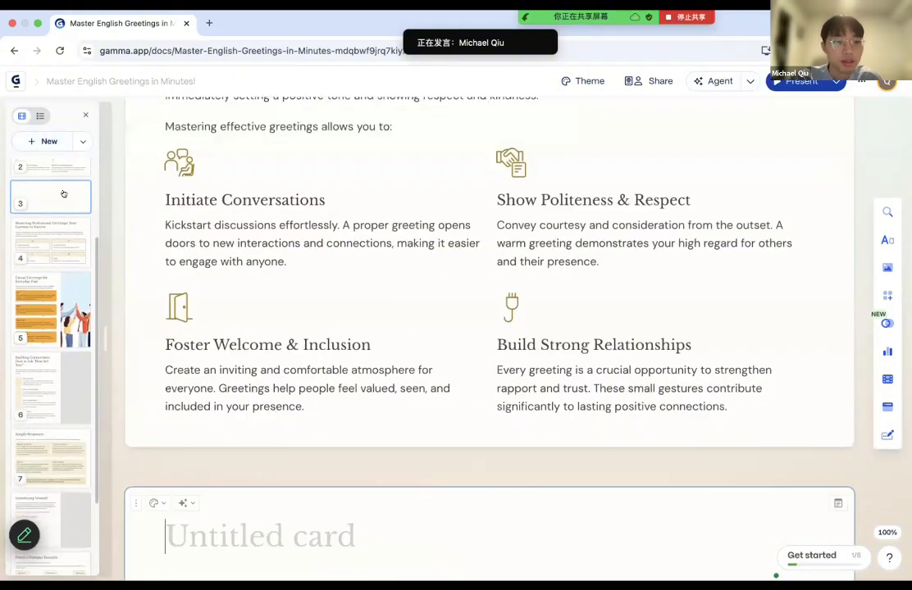
left_click(887, 354)
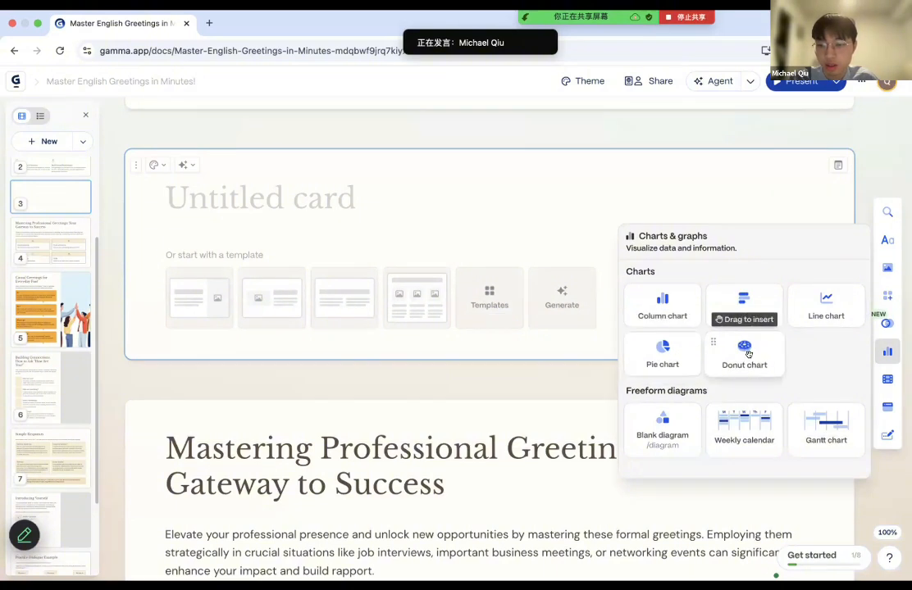
left_click(683, 303)
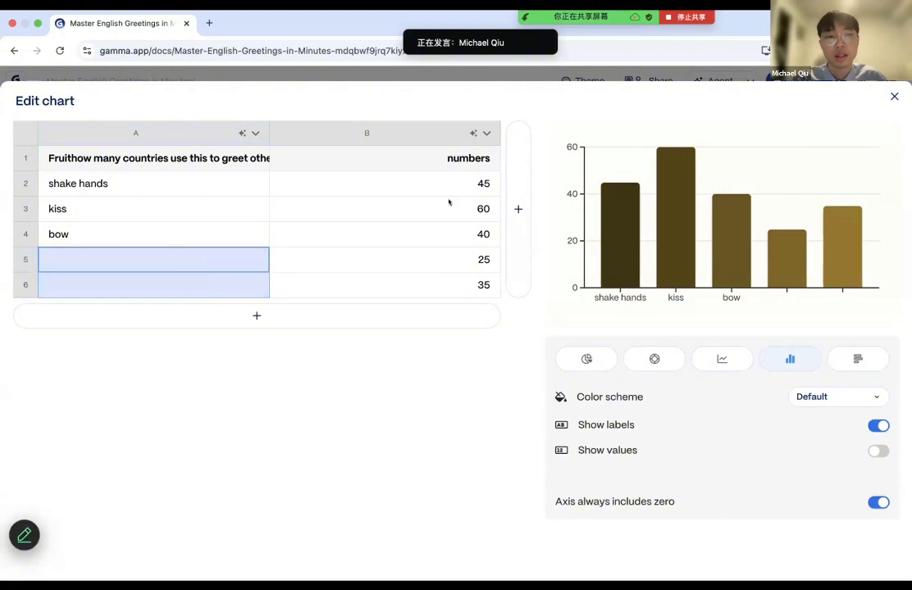
left_click(136, 133)
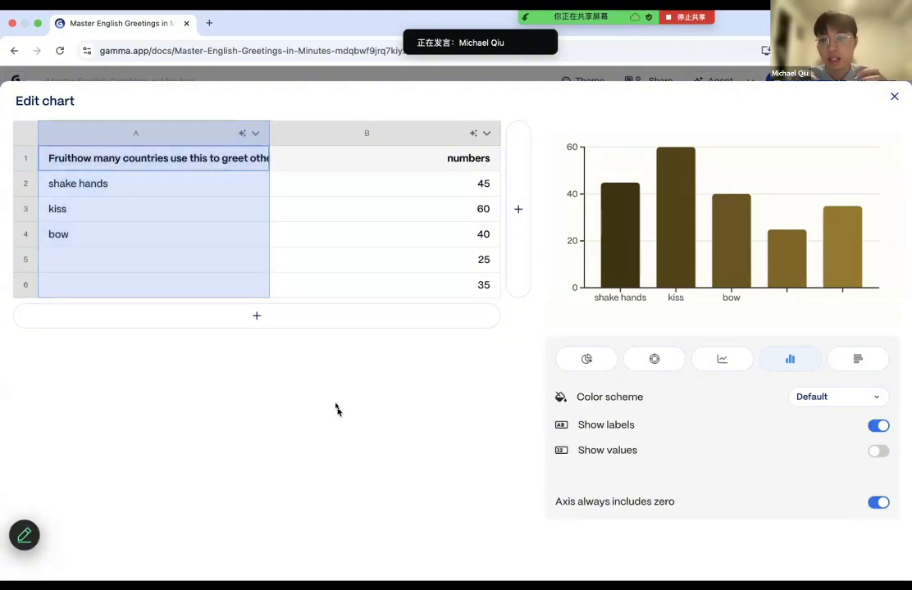
- Try the greeting chart as a pie and a donut, and set its final type to line chart
mouse_move(627, 234)
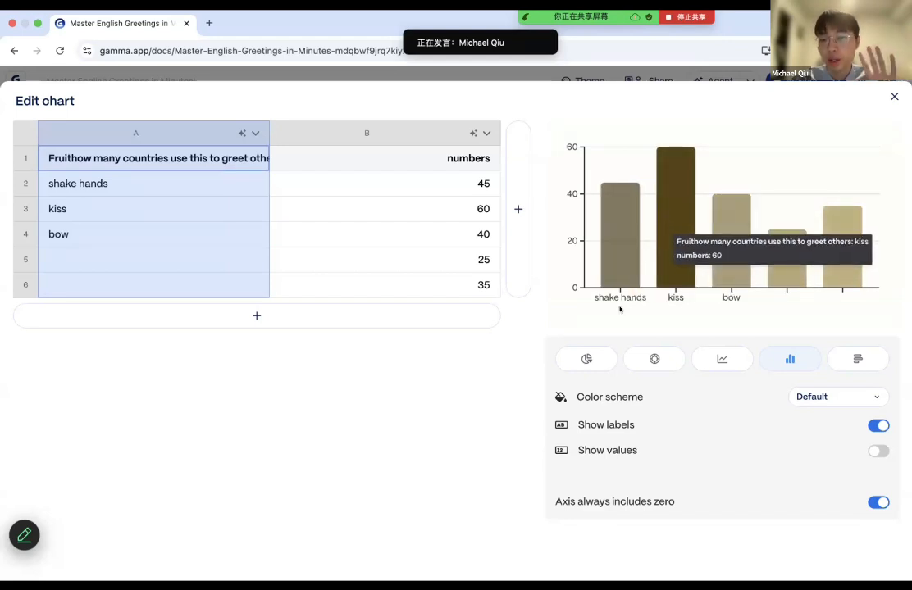
left_click(595, 362)
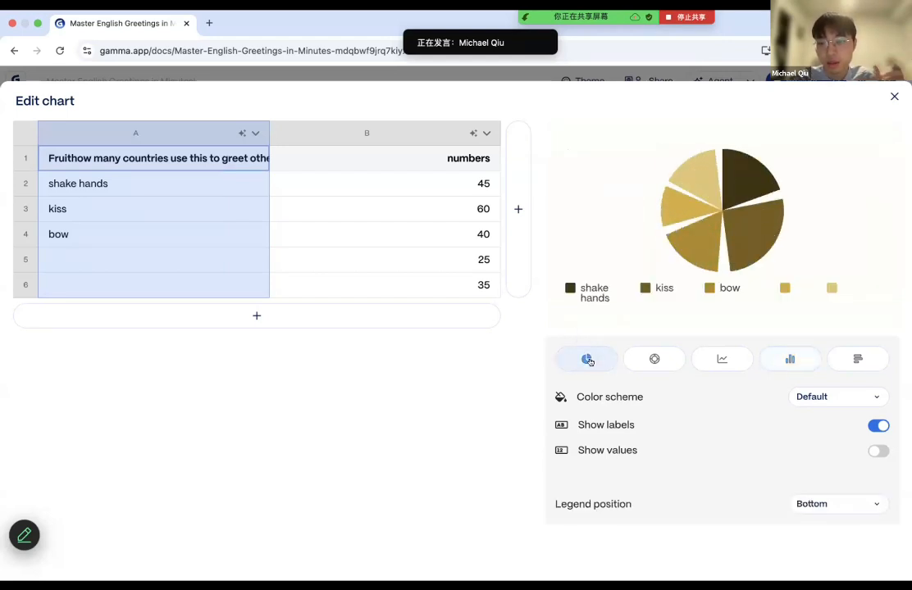
left_click(670, 360)
left_click(717, 359)
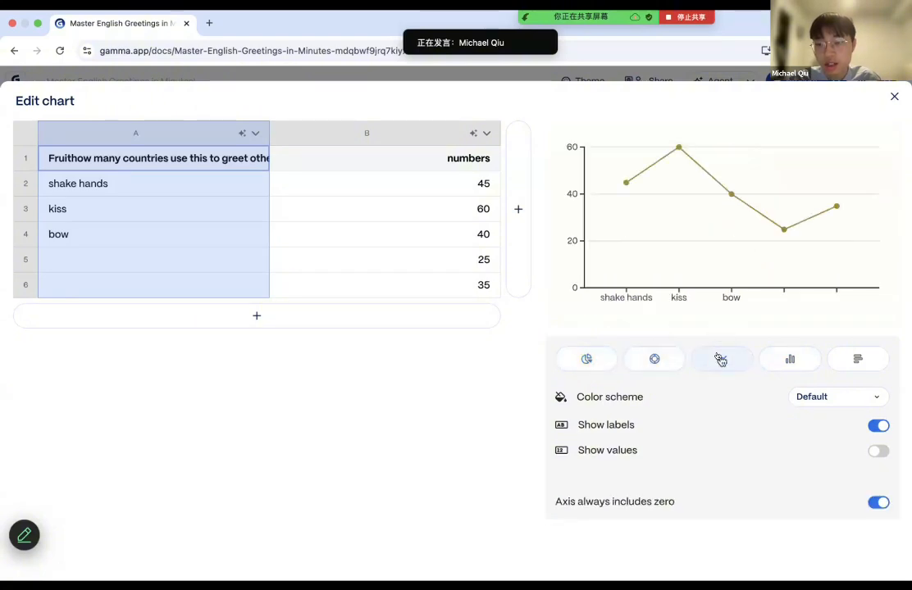
left_click(894, 97)
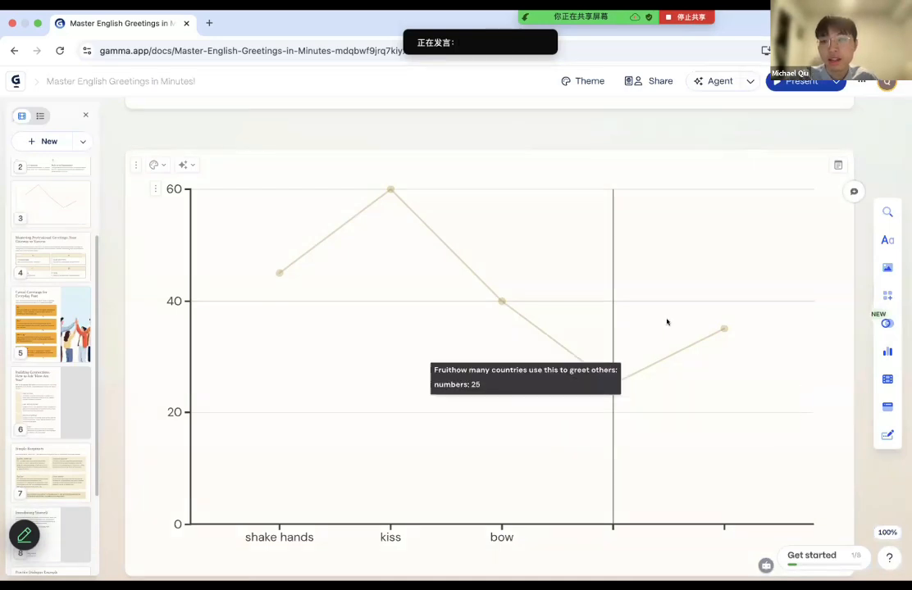
- Embed the YouTube video "Hello! | Kids Greeting Song and Feelings Song" on a new card before "Casual Greetings for Everyday Fun!"
scroll(777, 182, "down", 1)
scroll(779, 185, "up", 1)
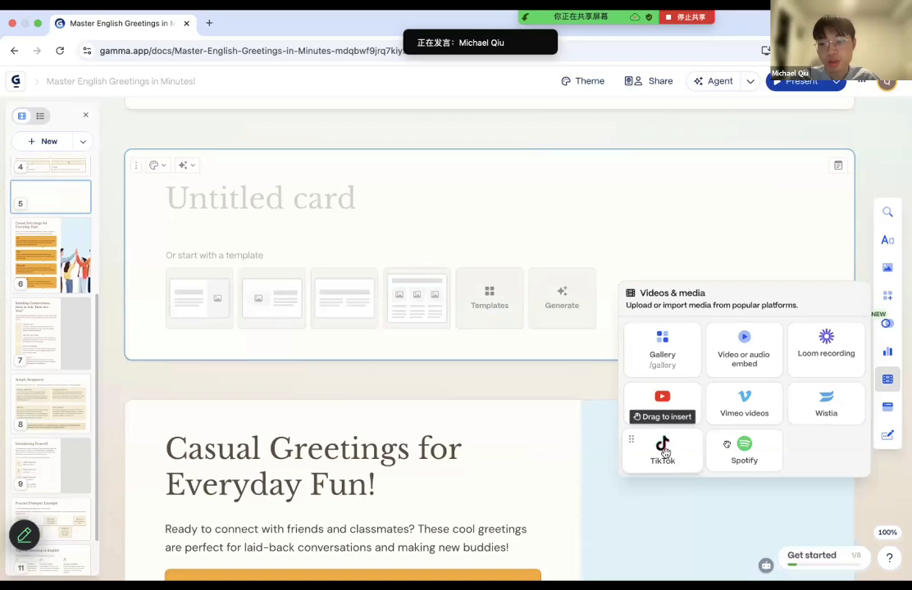
left_click(662, 397)
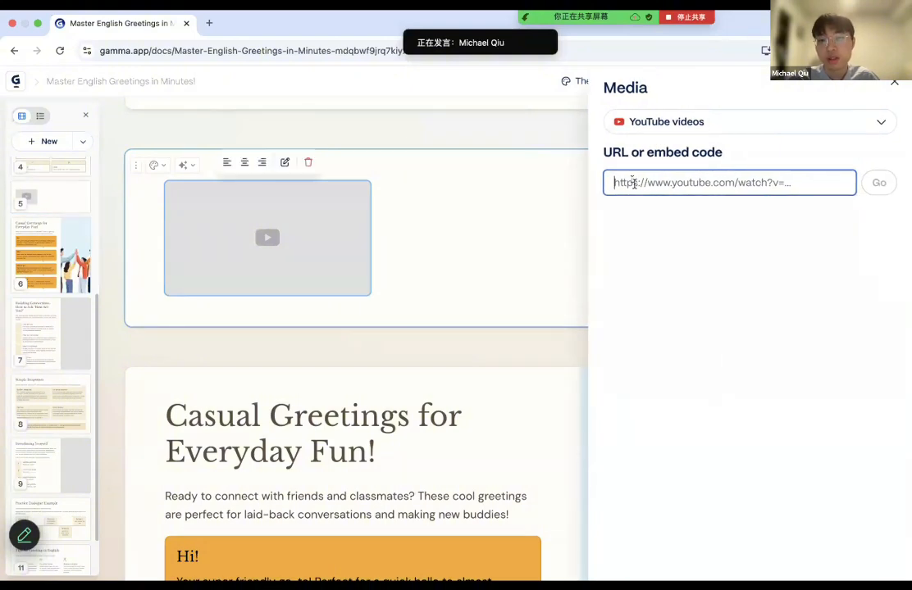
type("https://www.youtube.com/watch?v=tVlcKp3bWH8&list=RDtVlcKp3bWH8&start_radio=1")
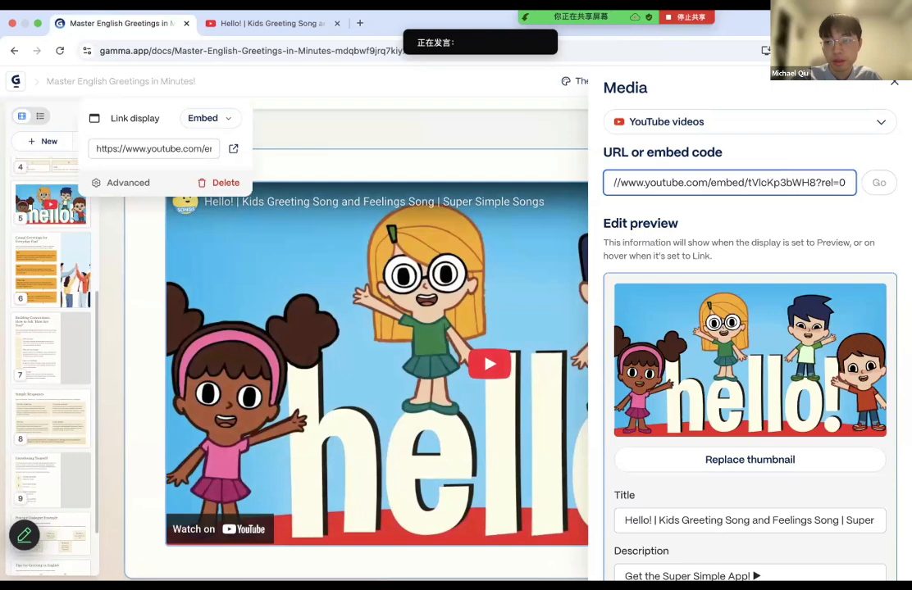
left_click(894, 83)
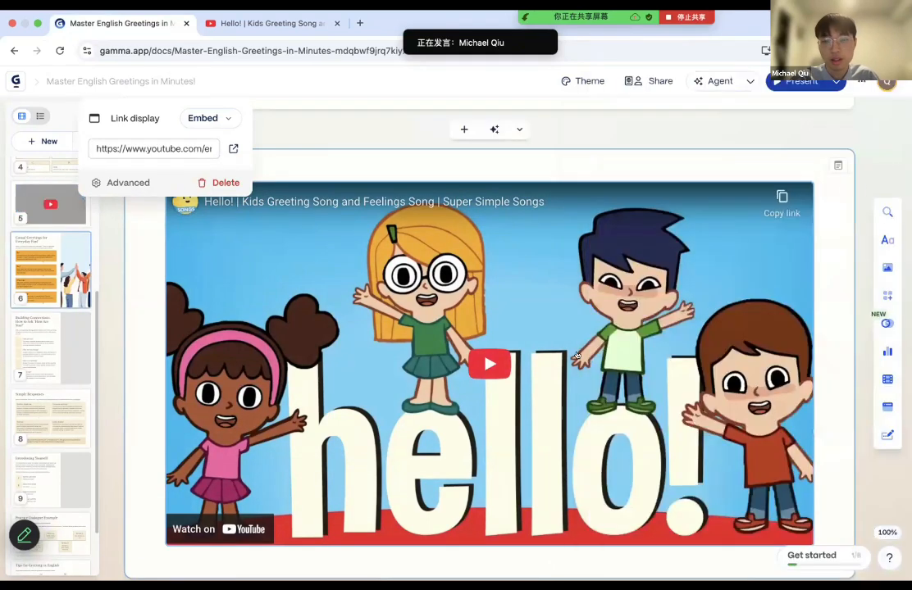
scroll(577, 354, "up", 2)
scroll(581, 358, "down", 3)
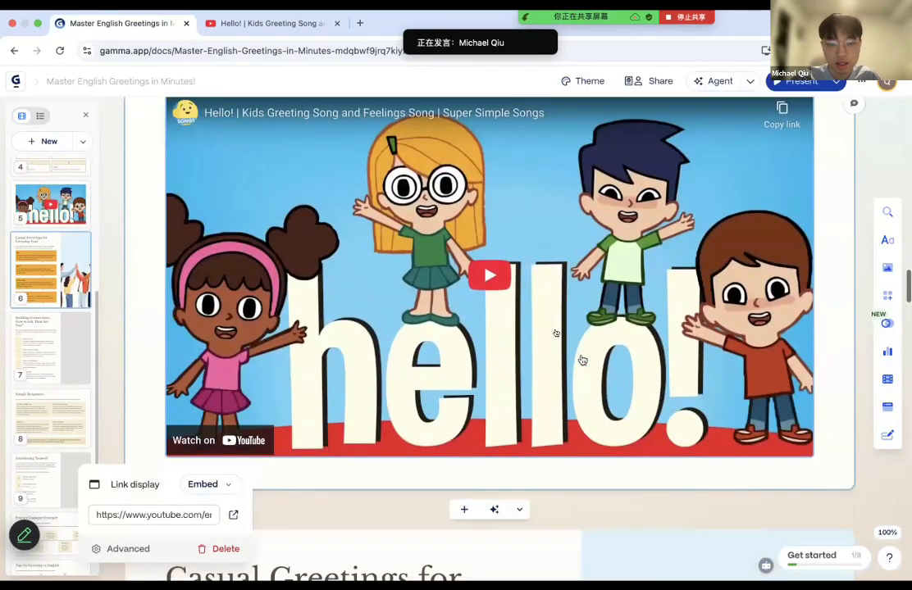
scroll(582, 361, "up", 1)
- Add a blank card at the end of the deck and look through the embeddable apps, including Google Drive
left_click(51, 145)
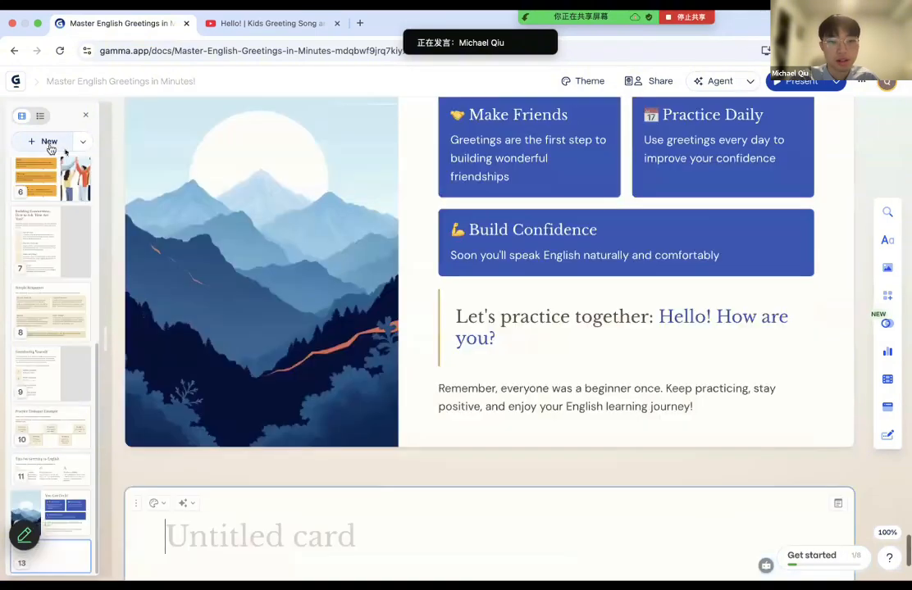
left_click(886, 408)
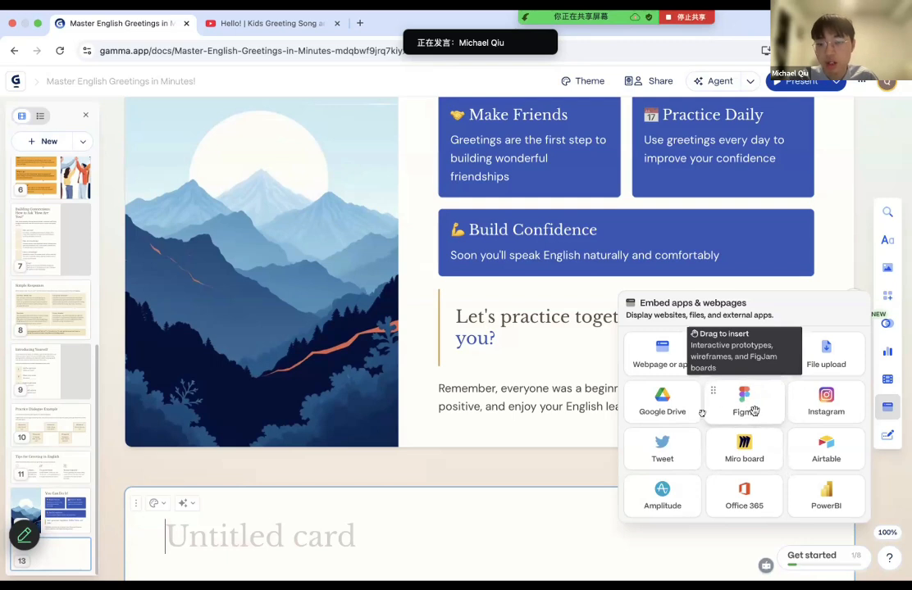
left_click(688, 408)
- Add a second blank card at the end of the deck and view the available forms and buttons
left_click(52, 519)
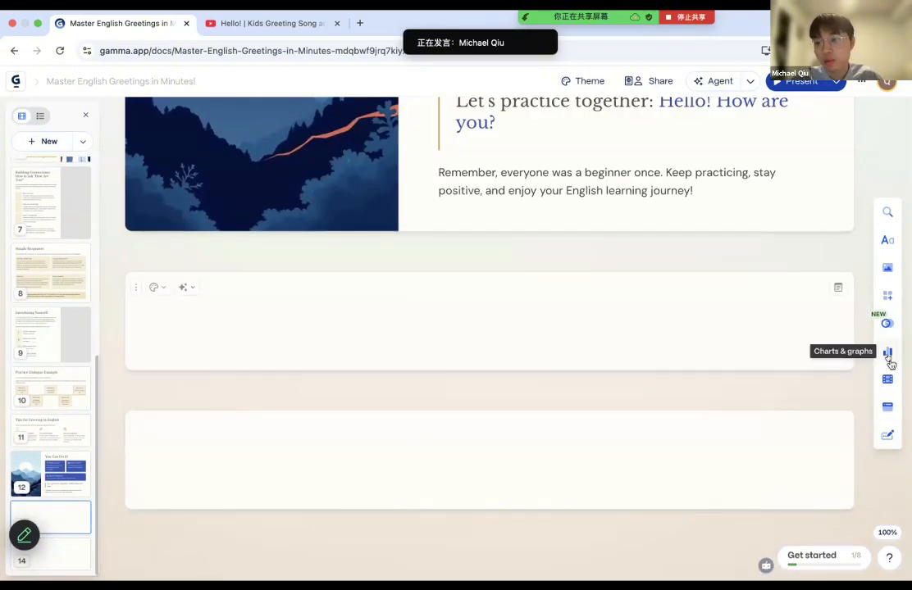
left_click(886, 438)
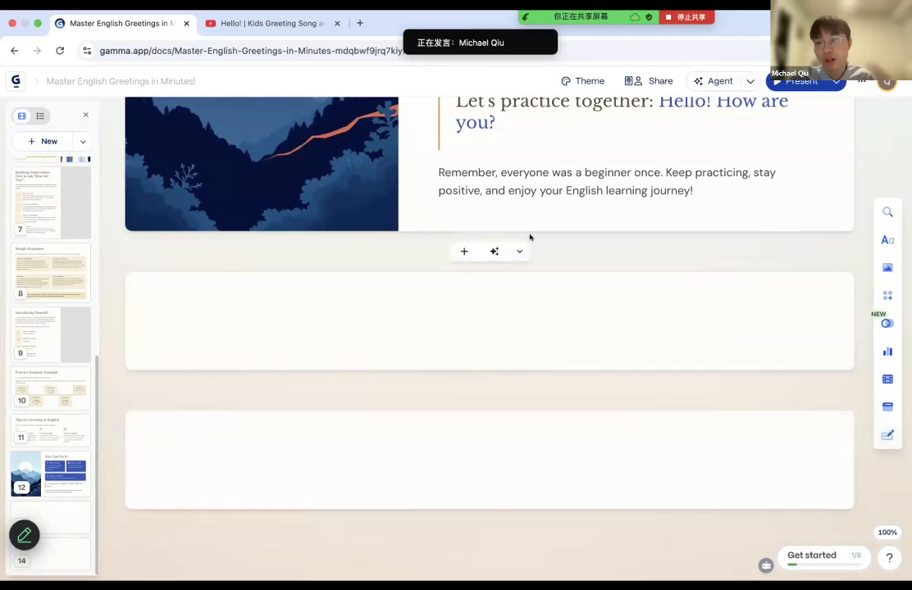
scroll(530, 238, "up", 1)
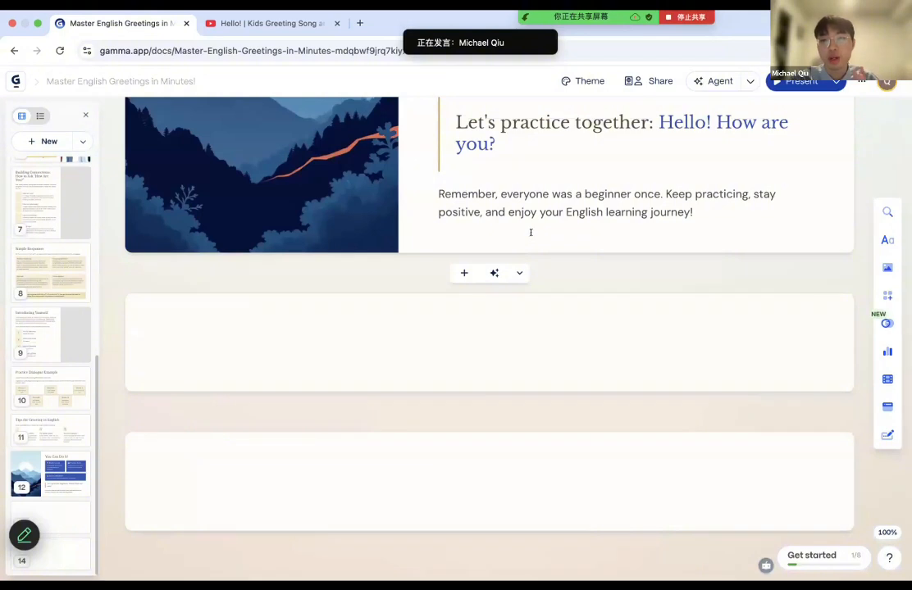
- Preview the "You Can Do It!" card in present mode and review the deck's sharing and export formats
left_click(794, 82)
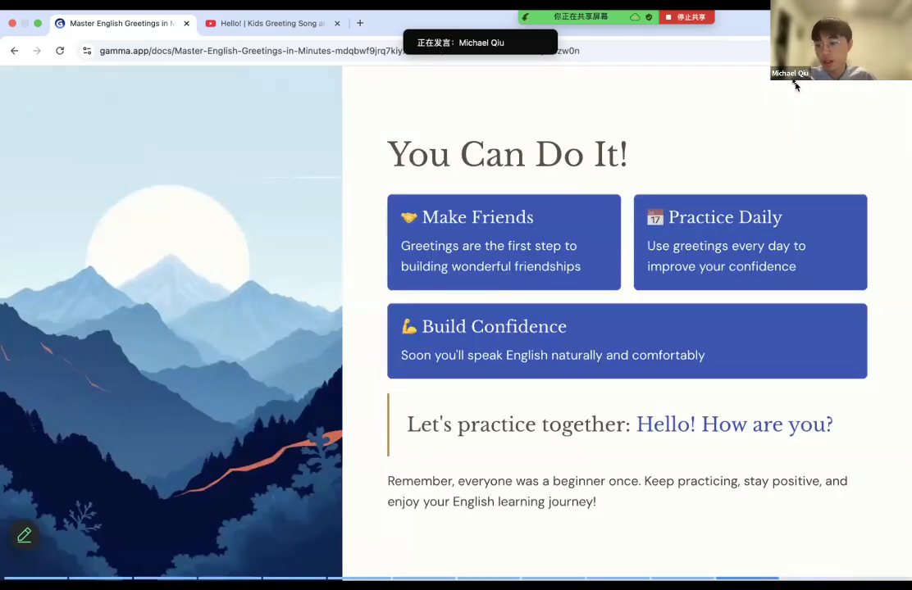
key("Escape")
left_click(654, 81)
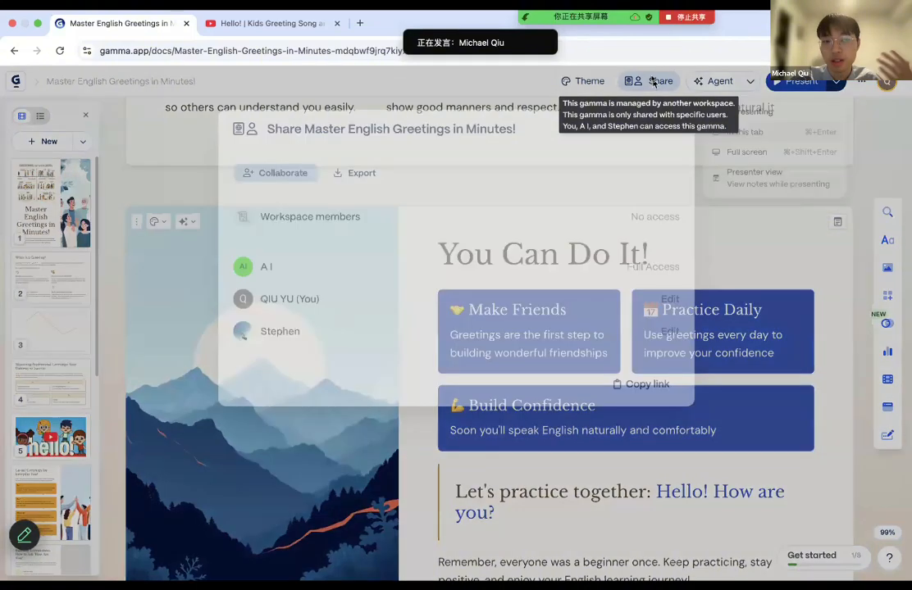
left_click(355, 173)
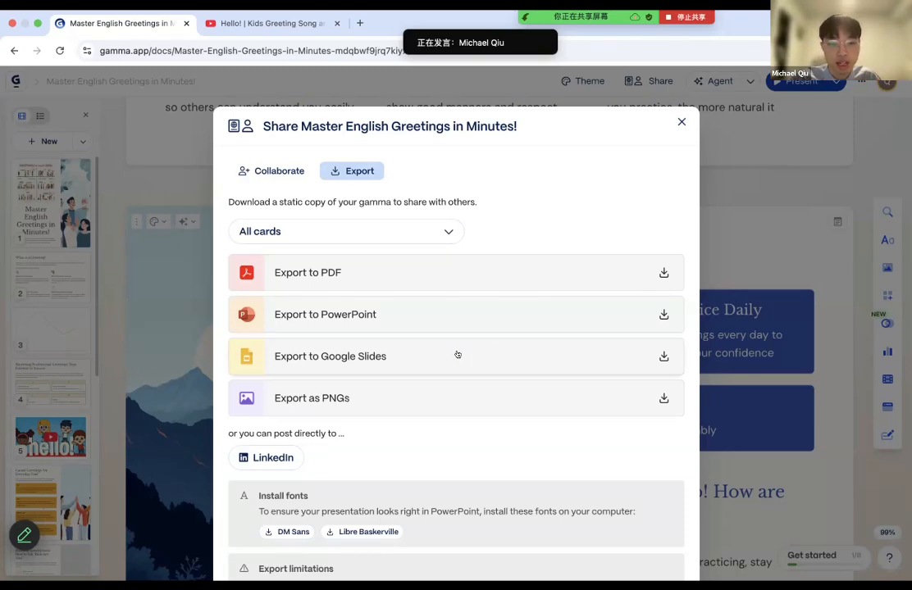
left_click(681, 122)
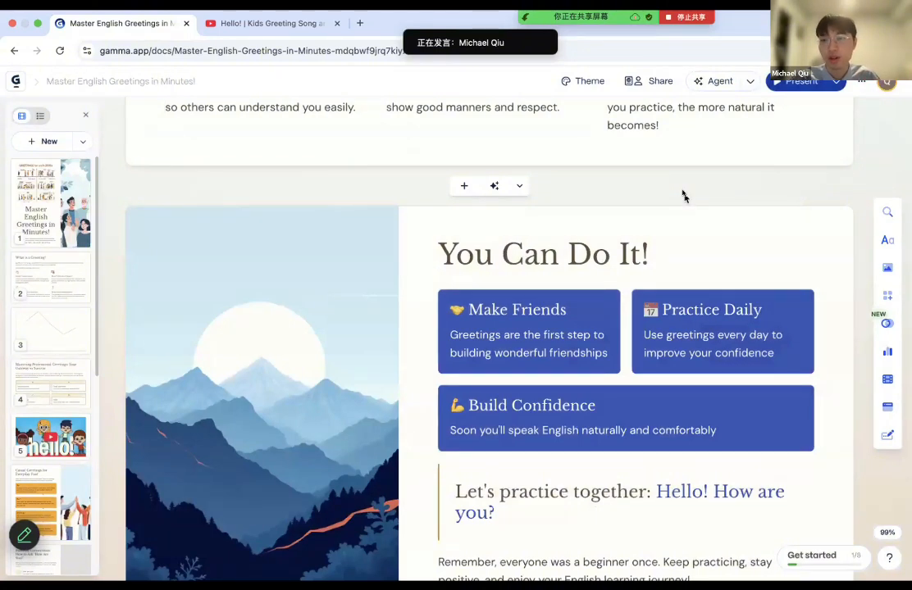
- Present the "You Can Do It!" card and spotlight its heading, Make Friends, Practice Daily and Build Confidence blocks one by one
left_click(792, 81)
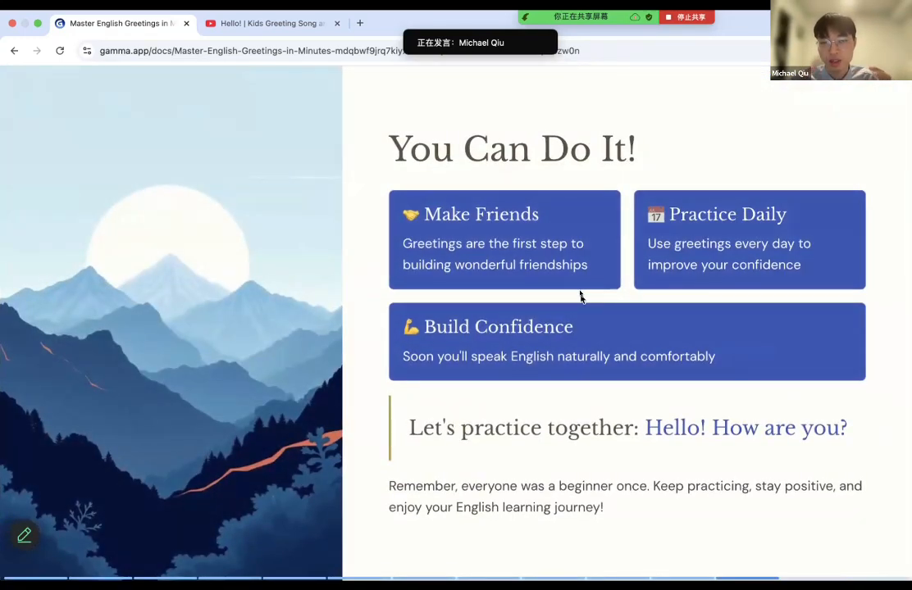
right_click(521, 148)
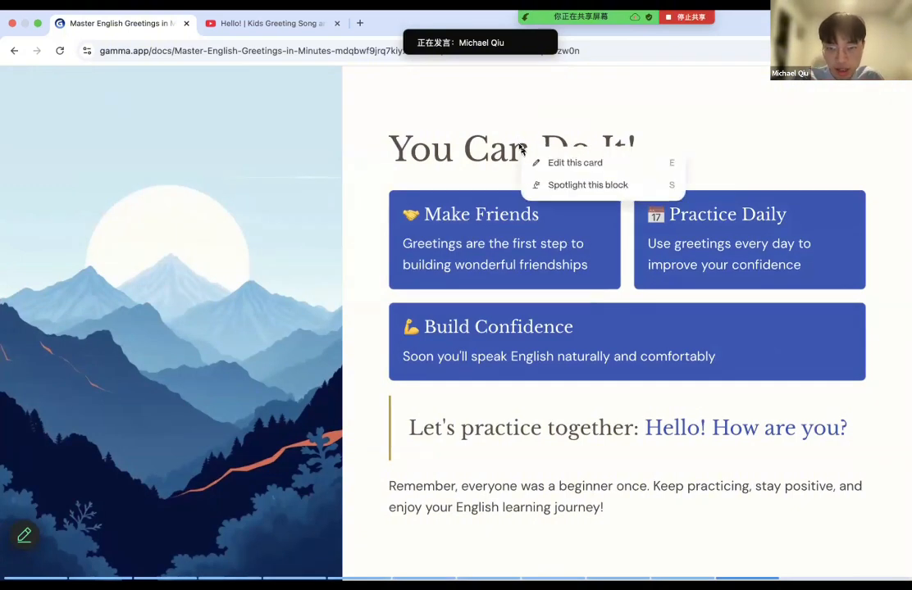
left_click(567, 184)
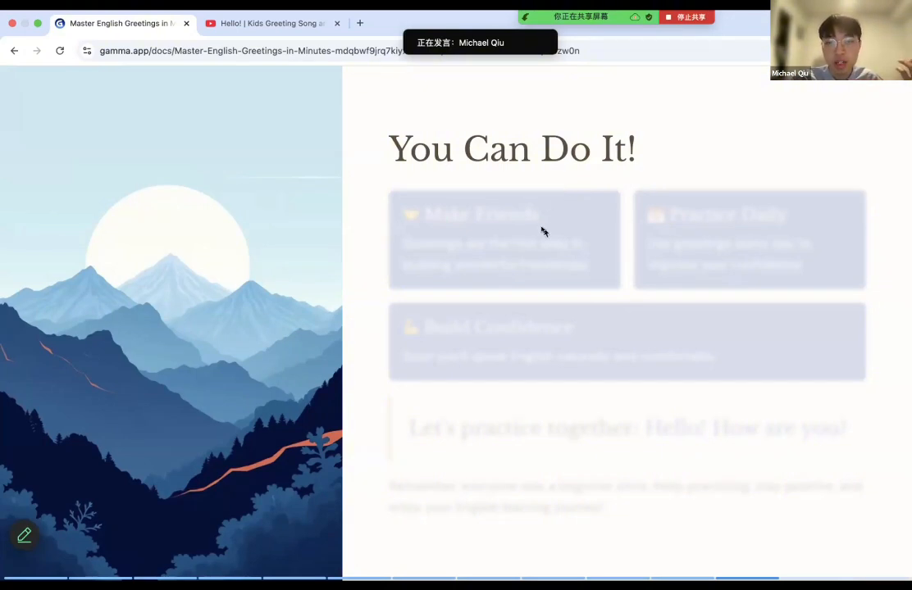
key("Right")
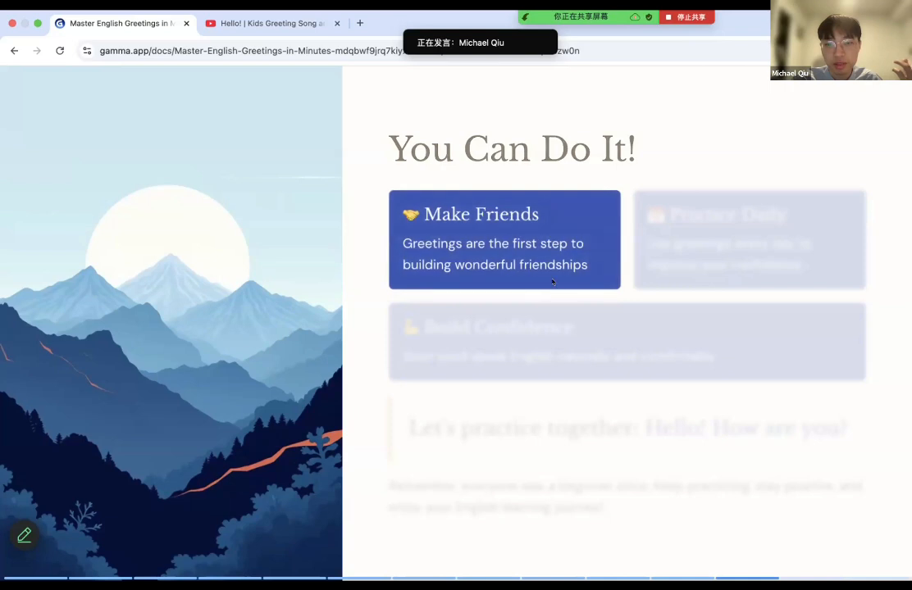
left_click(643, 243)
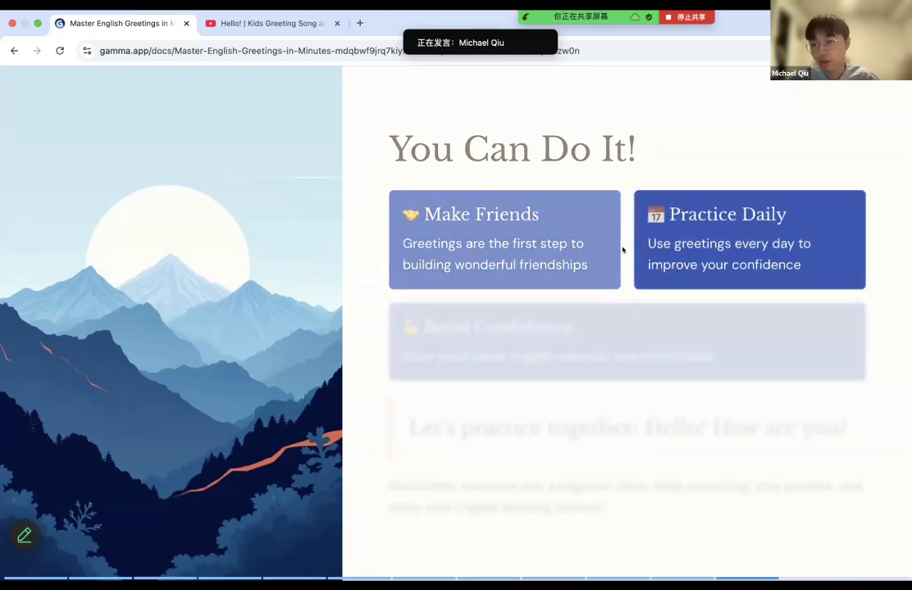
left_click(552, 349)
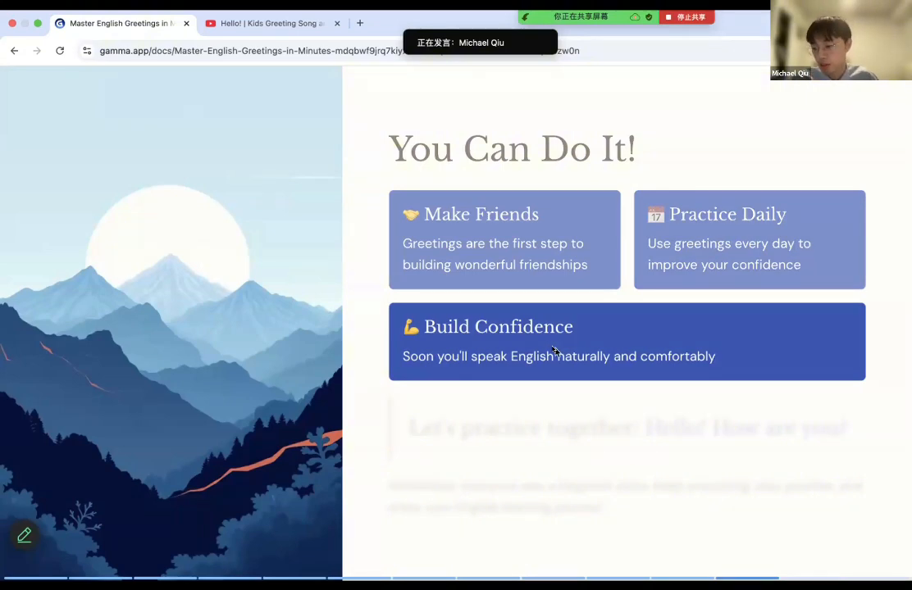
key("Escape")
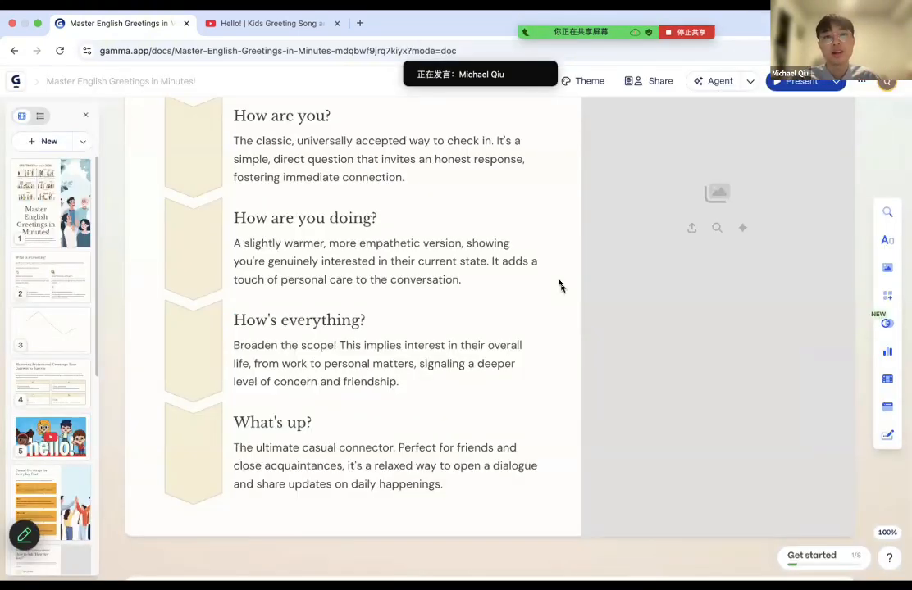